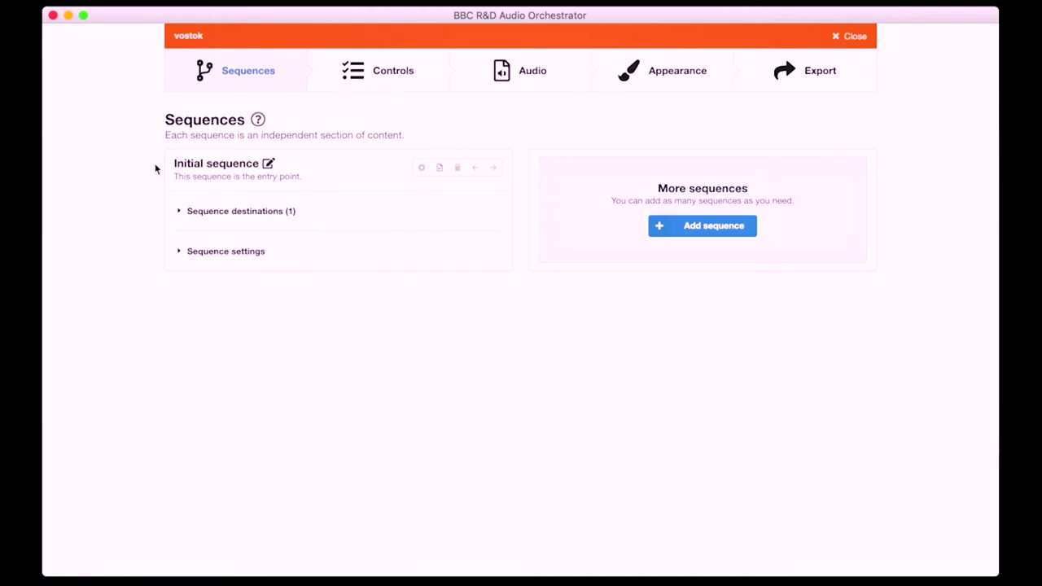
- Rename the initial sequence to "Loading loop"
left_click(207, 165)
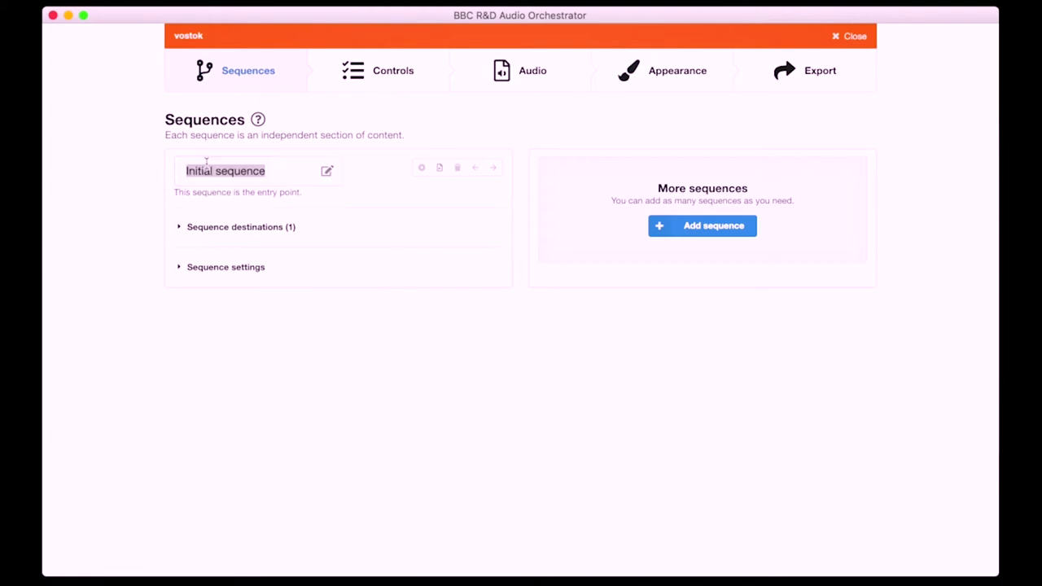
type("Loading loop")
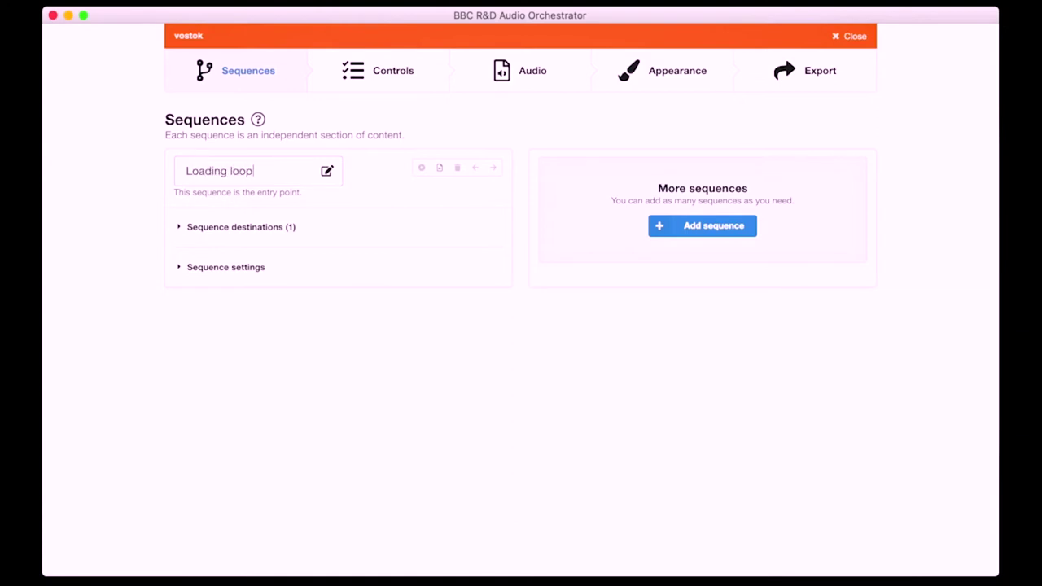
key("Return")
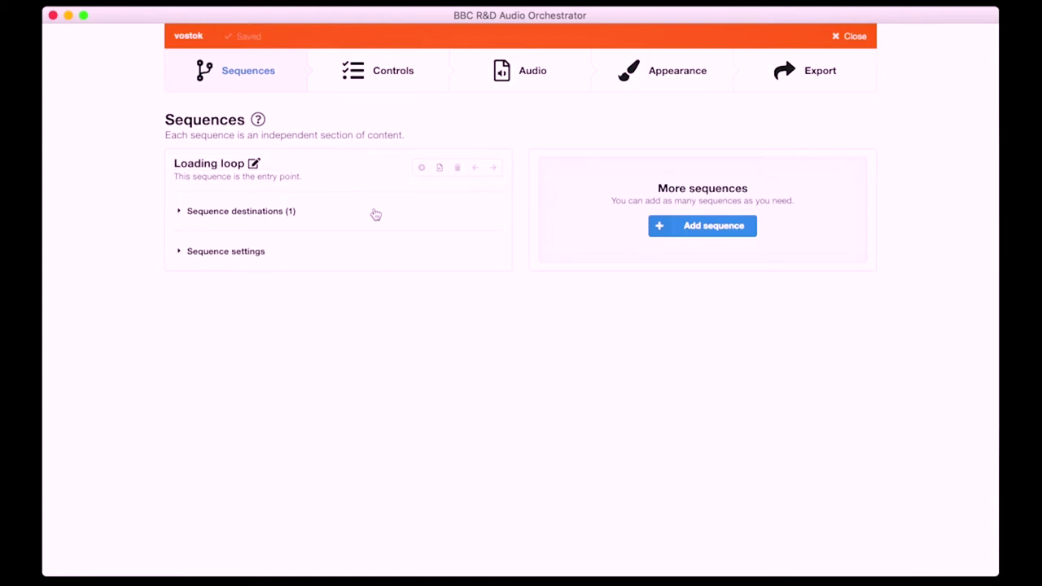
- Add a second sequence and name it "Main piece"
left_click(714, 228)
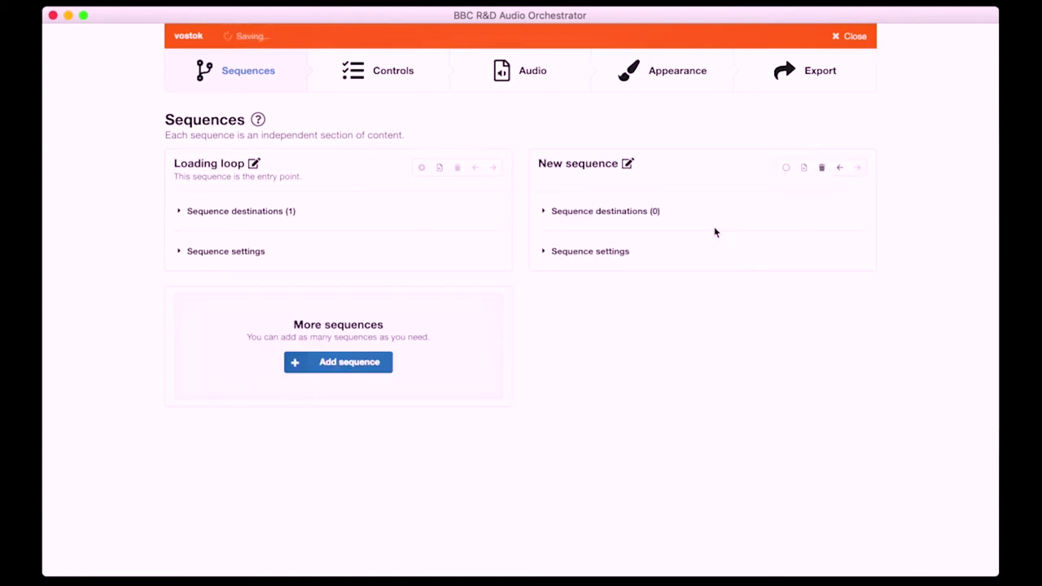
left_click(574, 164)
type("Main piece")
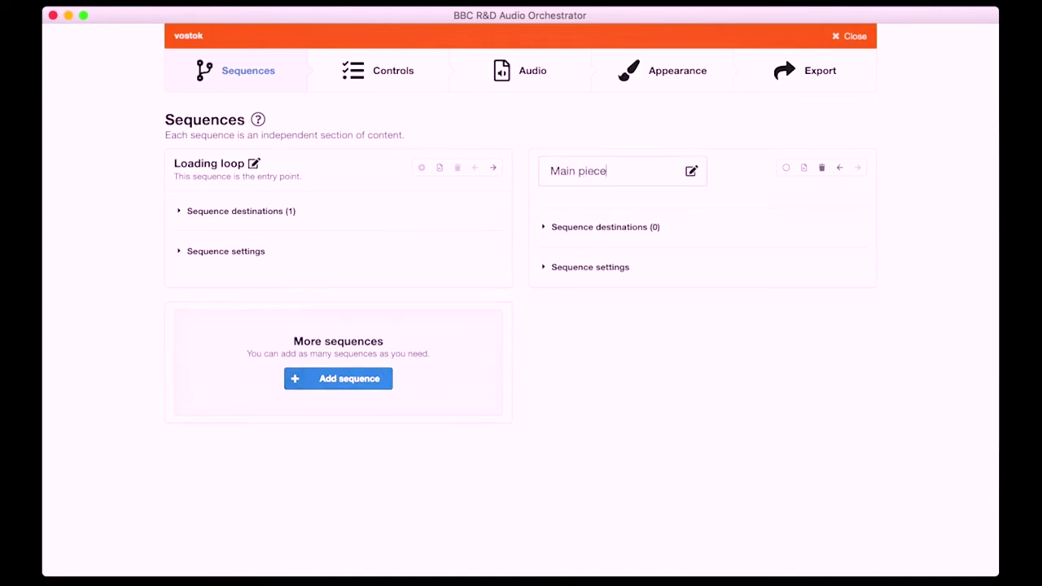
key("Return")
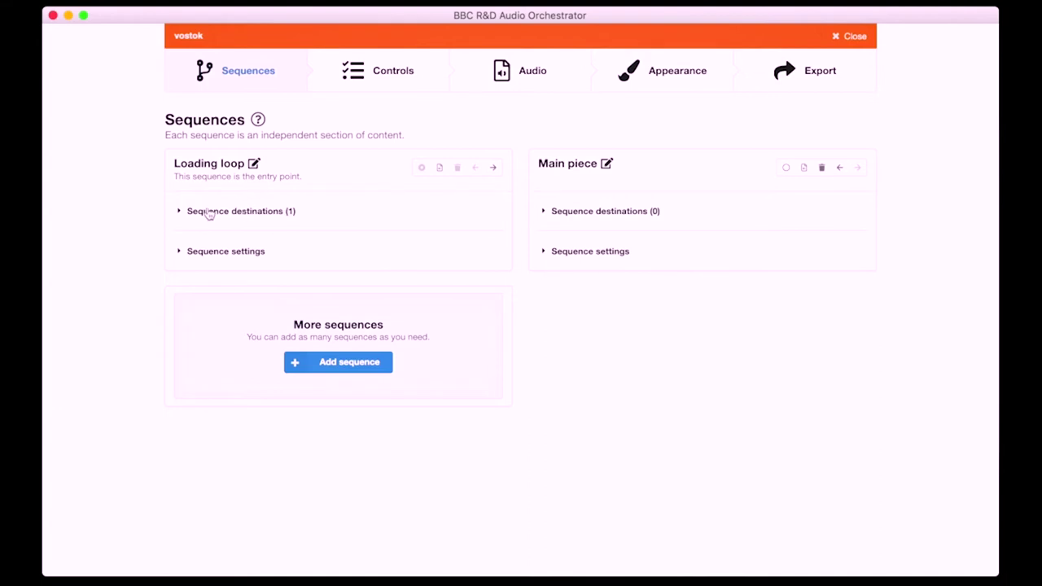
- Set the Loading loop sequence's destination to Main piece with the button text "Continue"
left_click(180, 212)
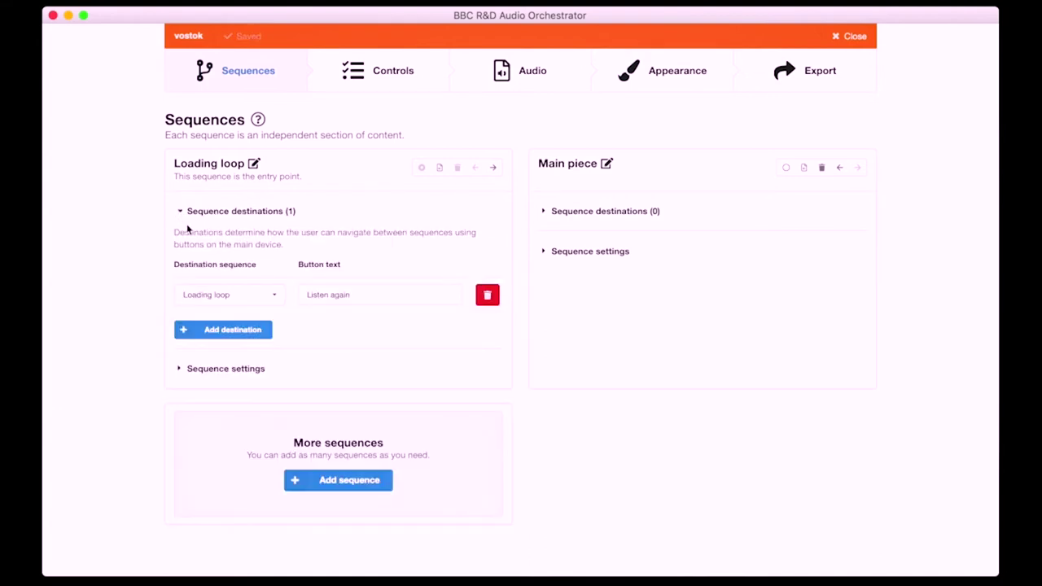
left_click(275, 298)
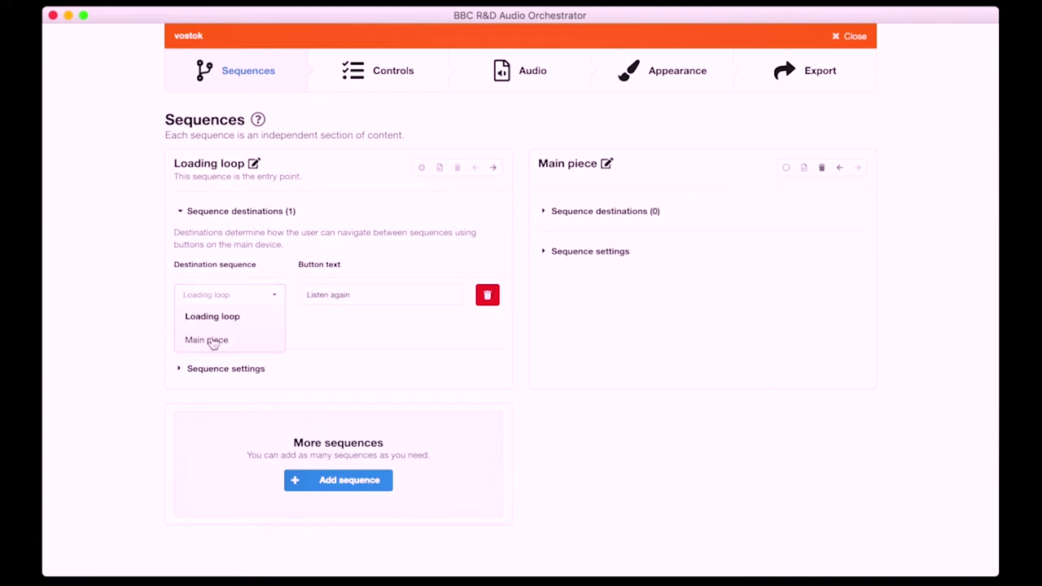
left_click(211, 343)
triple_click(361, 296)
type("Continue")
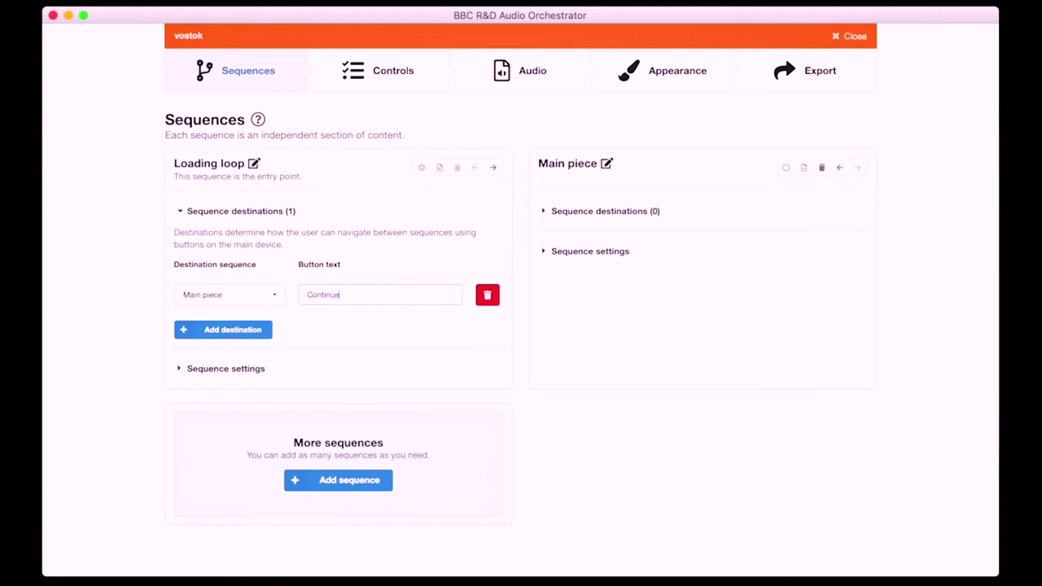
left_click(604, 412)
- Add a destination to the Main piece sequence that leads back to Main piece, with the button text "Listen again"
left_click(547, 215)
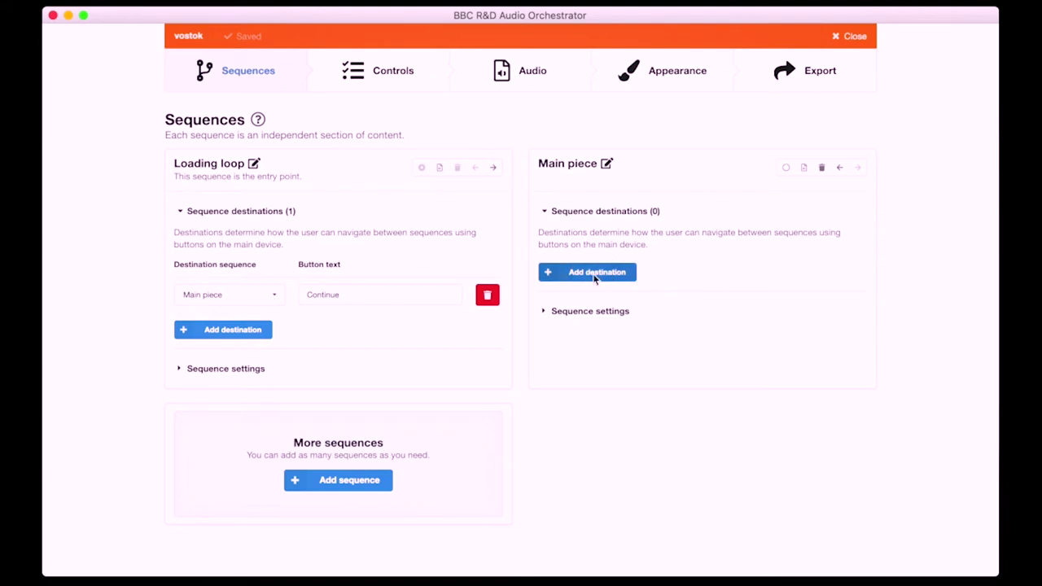
left_click(569, 273)
left_click(615, 294)
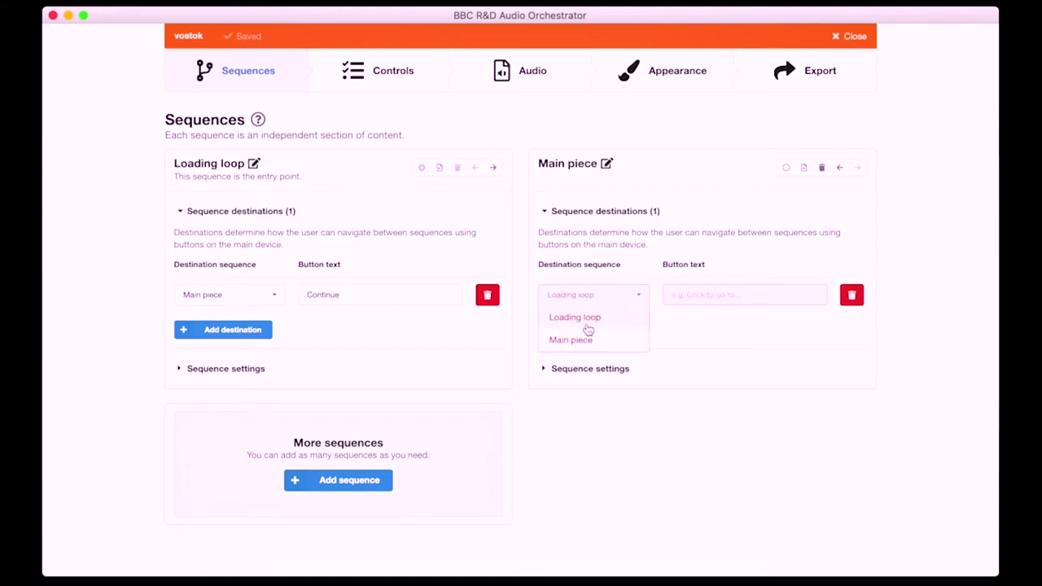
left_click(579, 341)
left_click(702, 293)
type("Listen again")
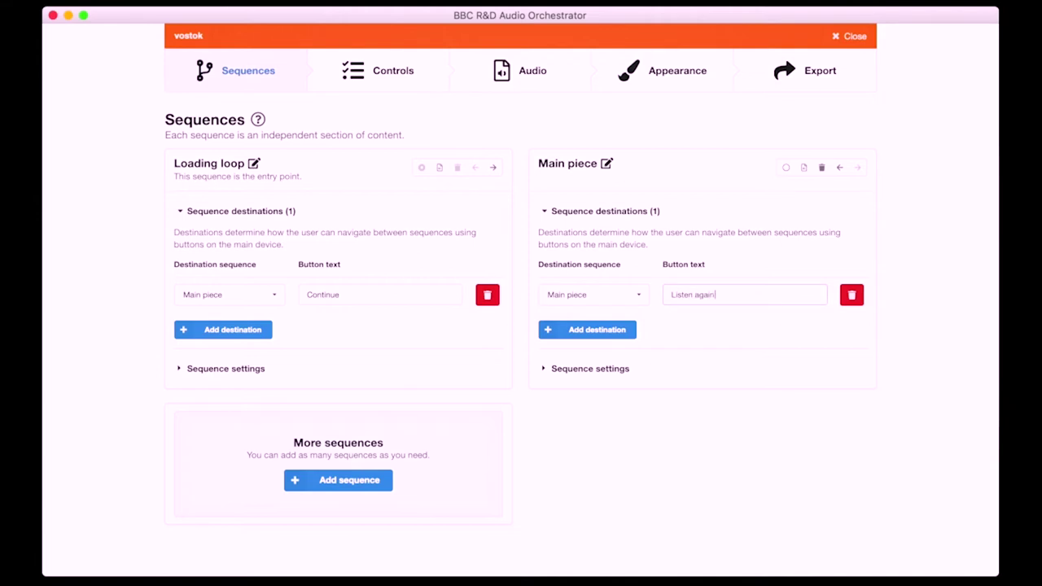
left_click(728, 403)
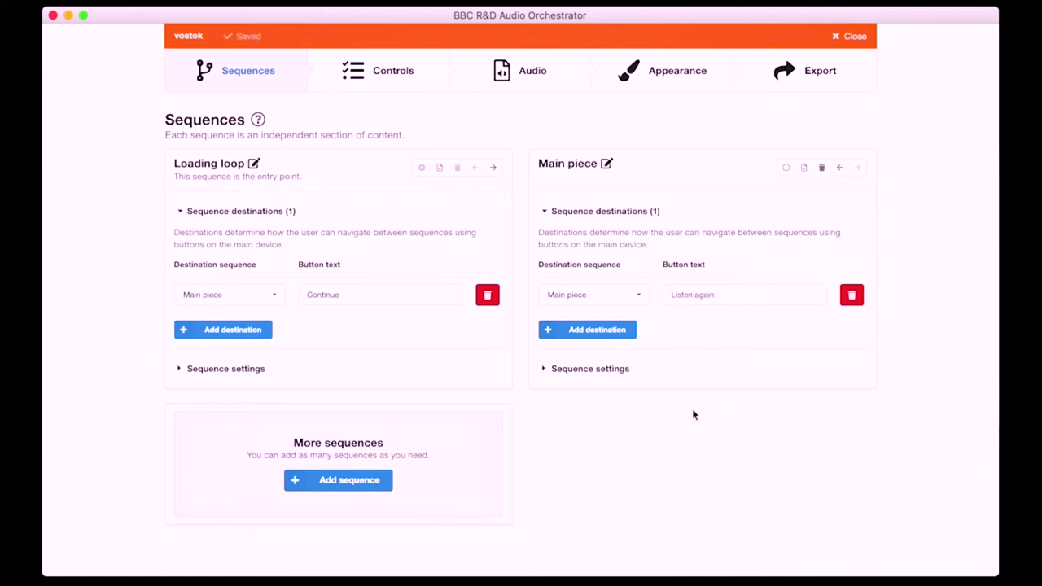
- Set the Loading loop sequence to loop, and expand the Main piece sequence's settings
left_click(180, 370)
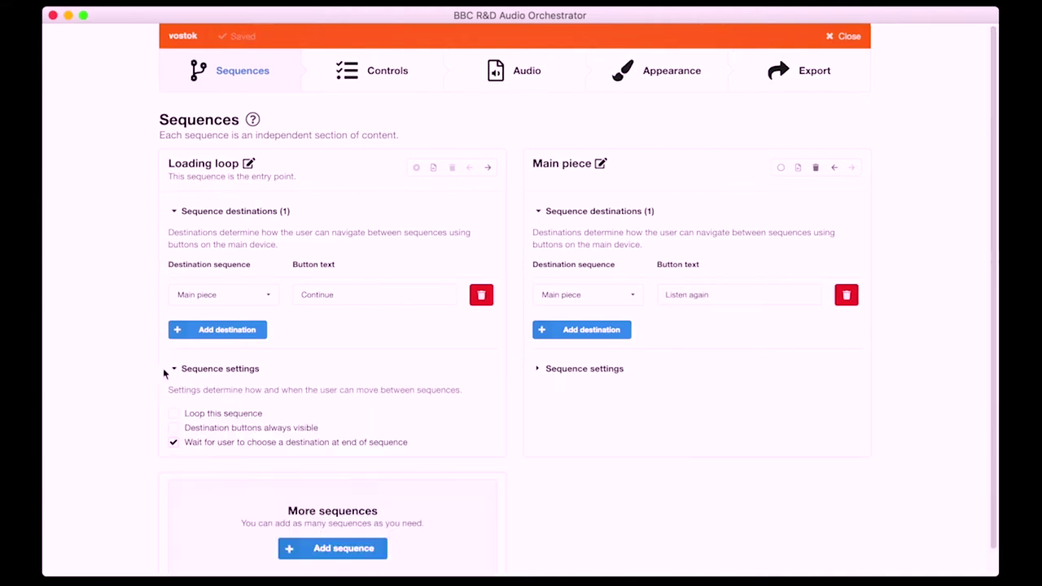
left_click(175, 415)
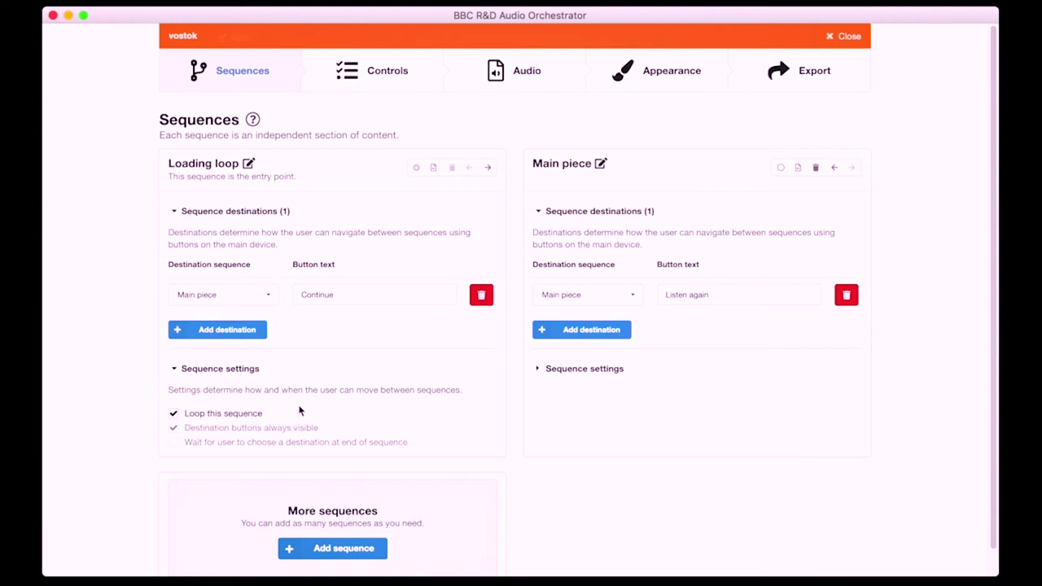
left_click(577, 377)
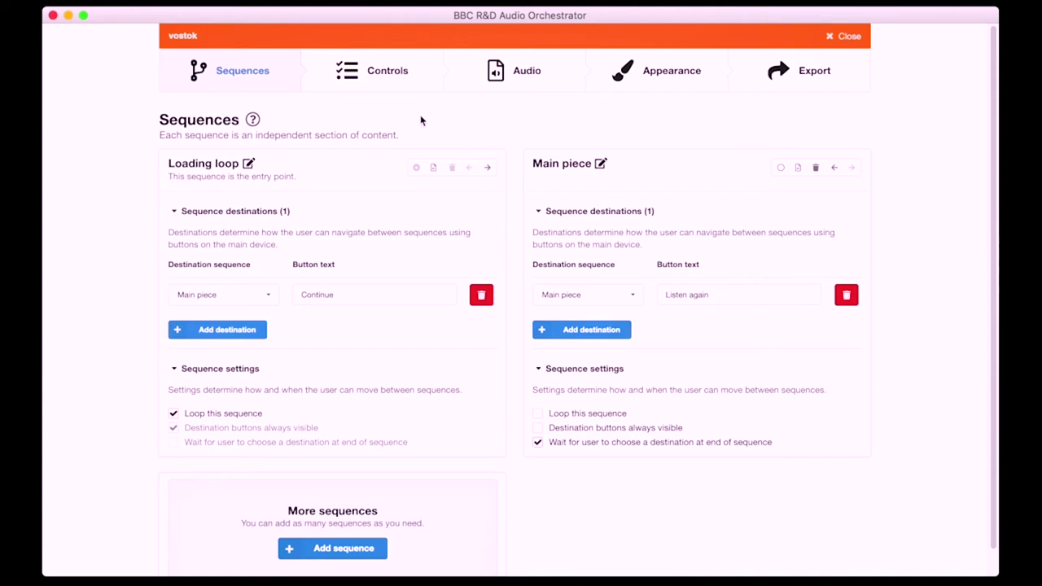
- Check which documentation is offered for sequences, then dismiss the help pop-up
left_click(253, 120)
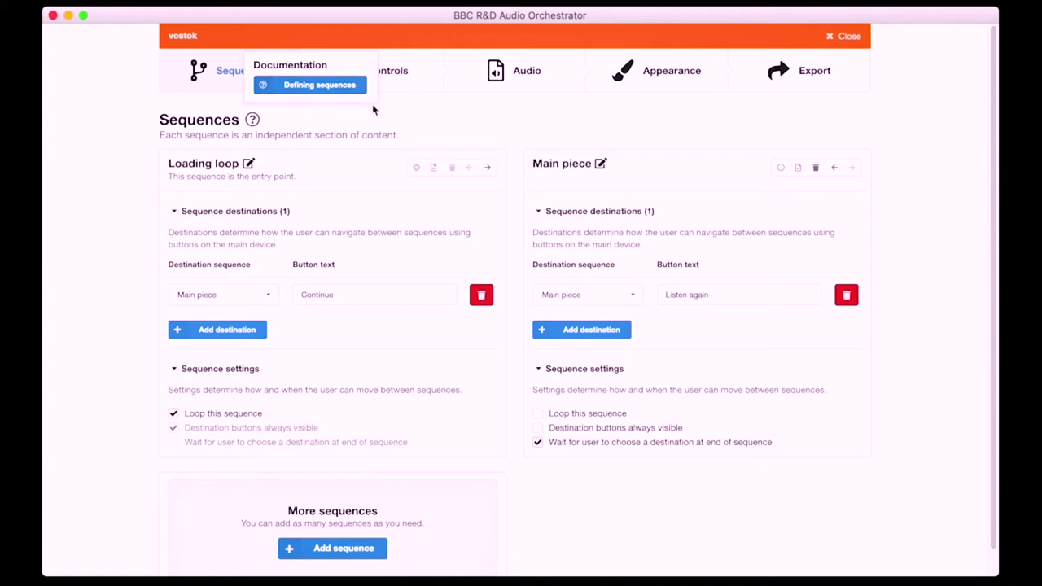
left_click(435, 123)
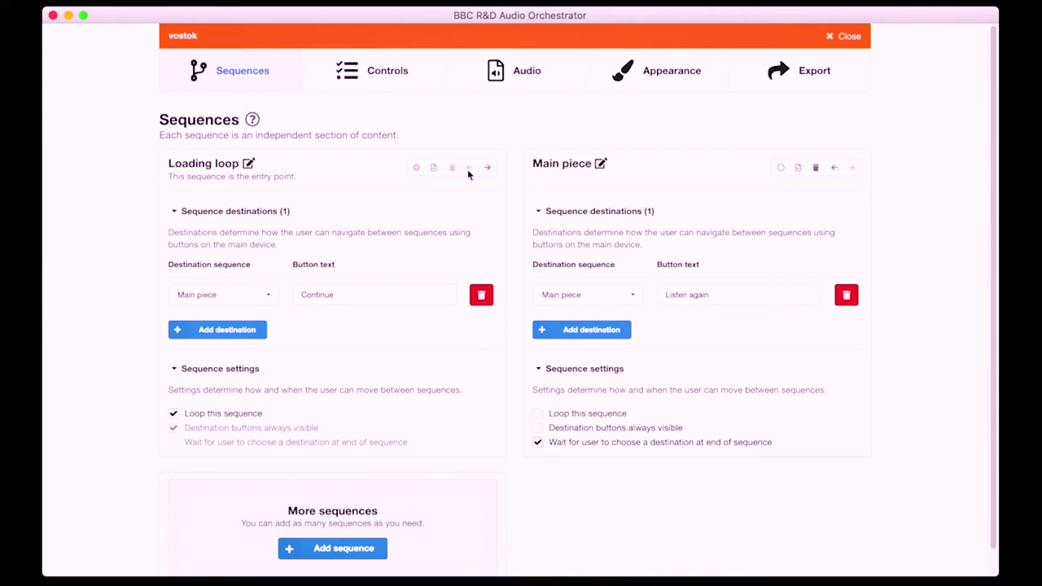
- Add a radio buttons control to the project and name it "Device position"
left_click(382, 88)
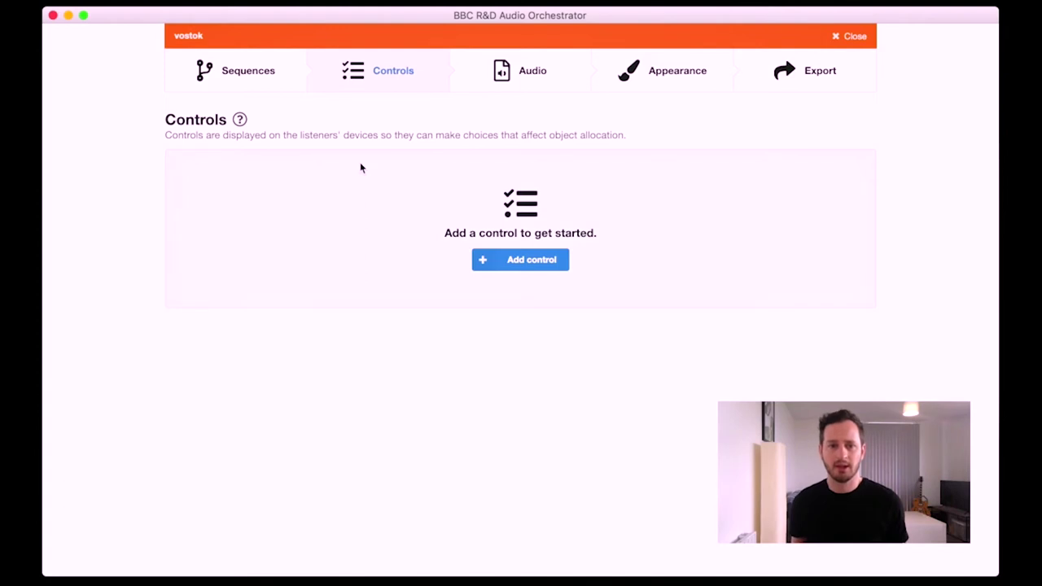
left_click(506, 260)
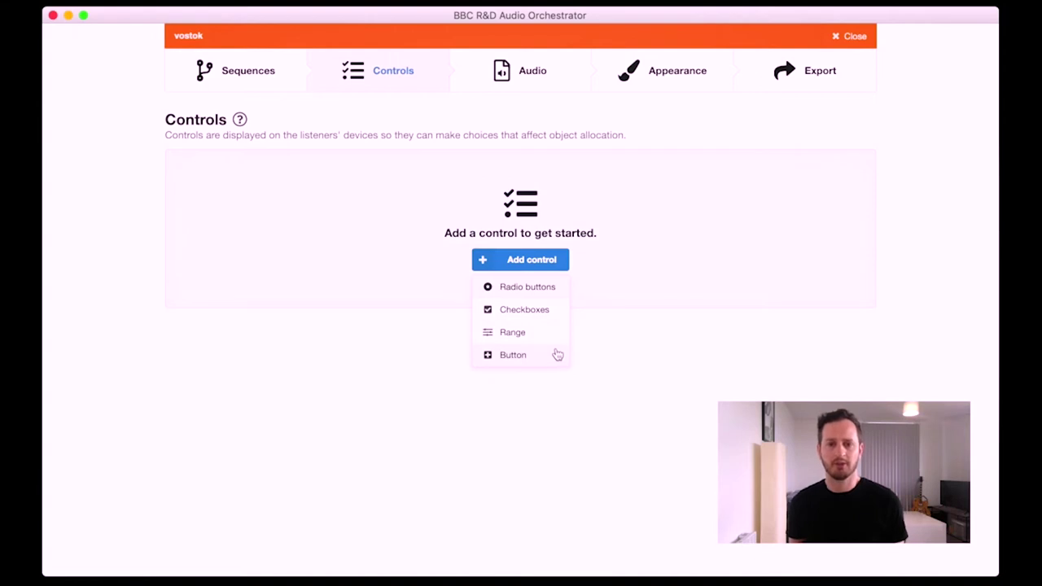
left_click(552, 293)
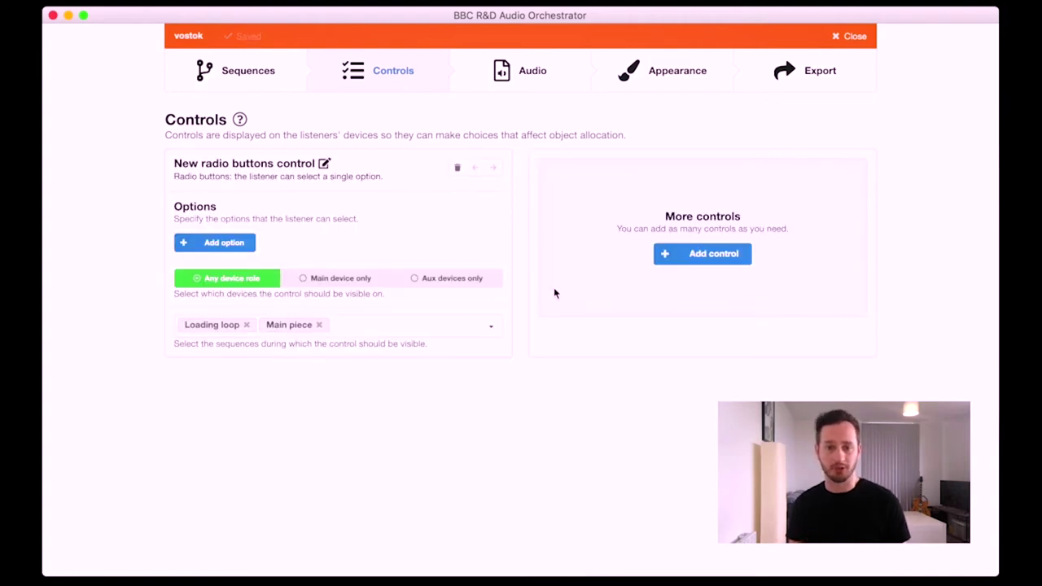
left_click(247, 174)
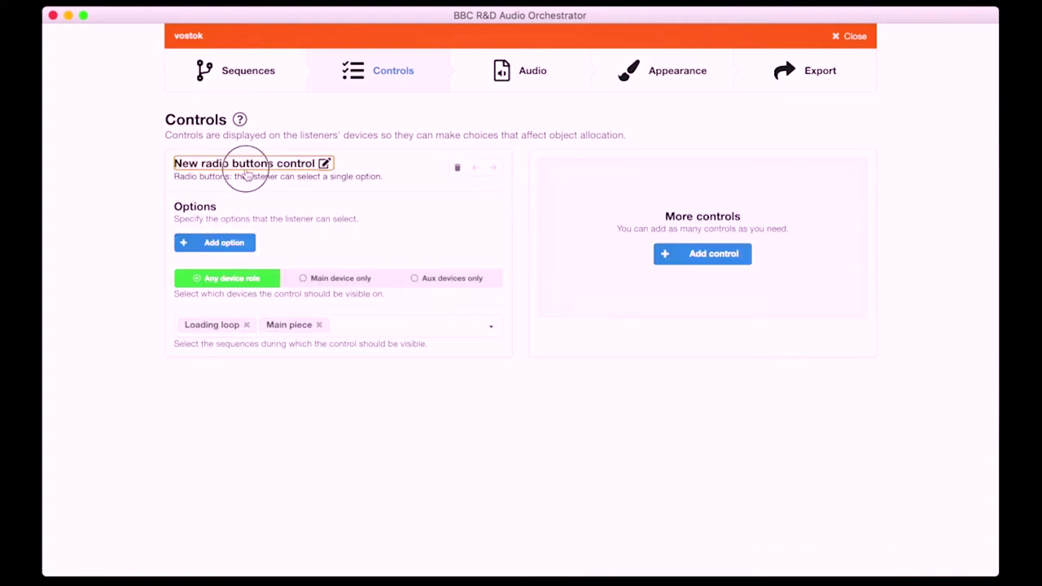
type("Device po")
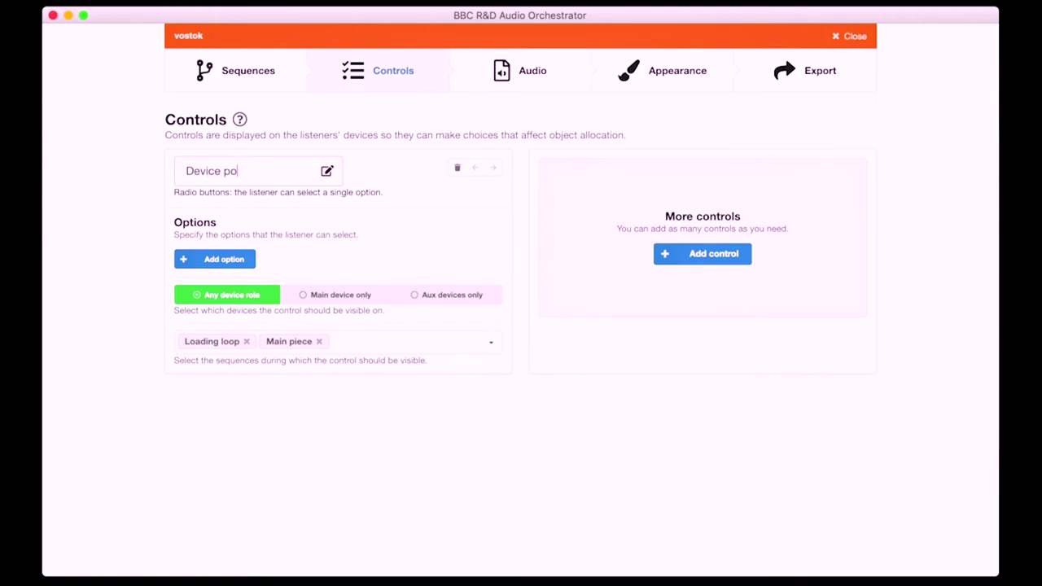
type("sition")
key("Return")
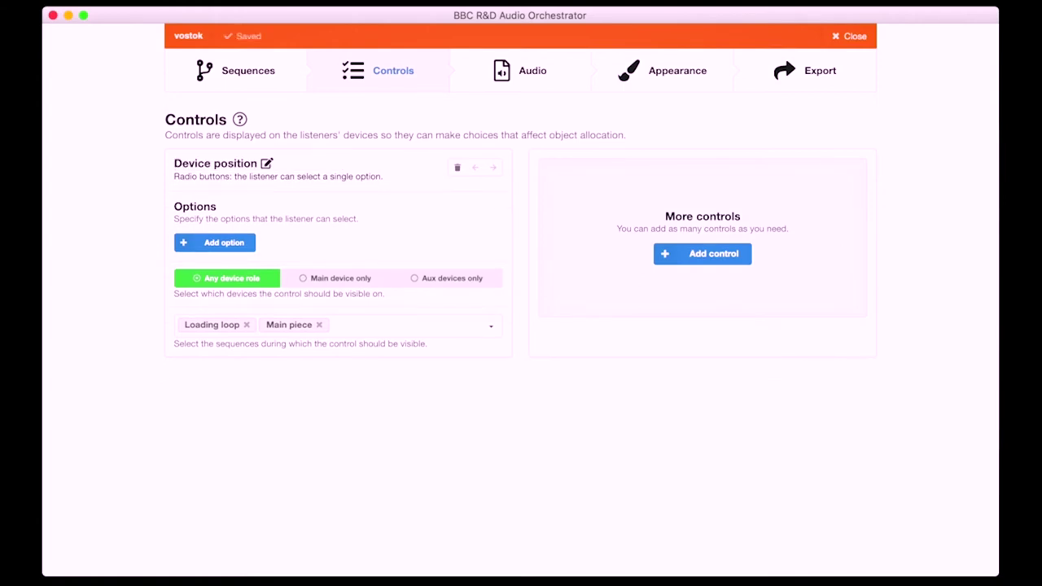
- Add the options "Near front", "Near rear" and "Near side" to the Device position control
left_click(226, 243)
type("Near front")
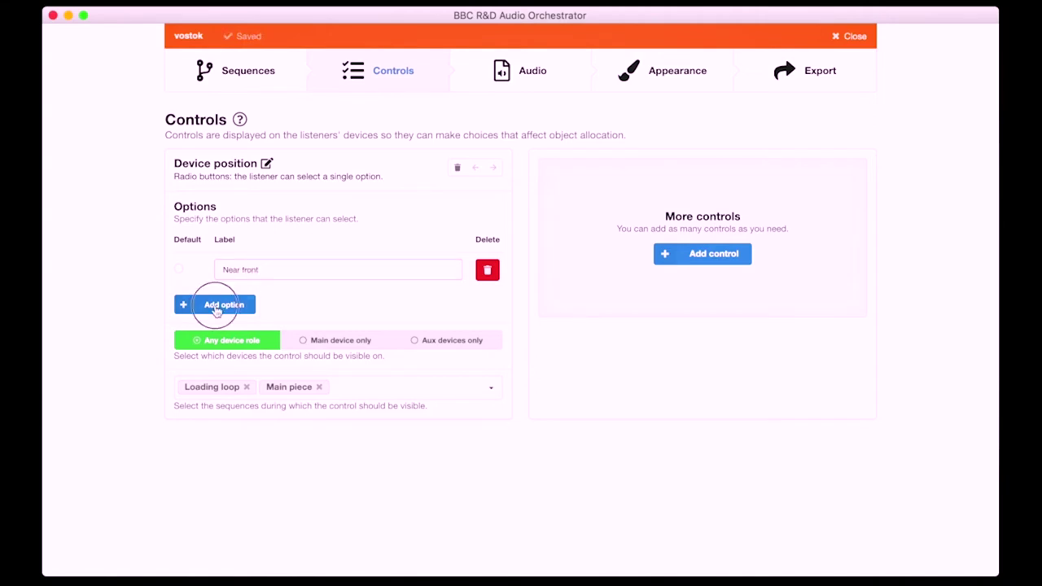
left_click(216, 306)
type("Near rear")
left_click(241, 339)
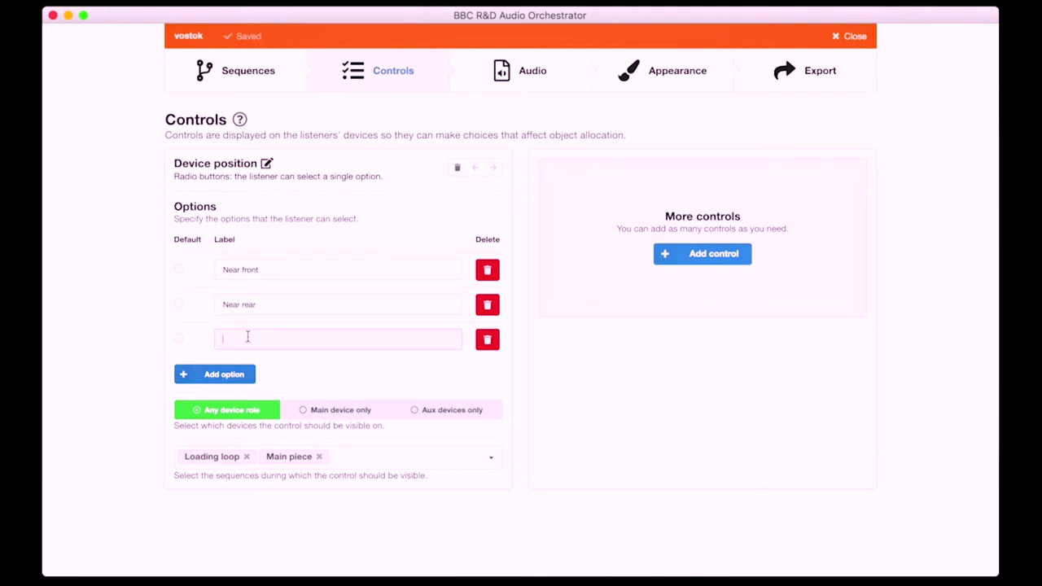
type("Near side")
- Add the options "Far front", "Far rear" and "Far side" to the Device position control
left_click(229, 380)
type("Far front")
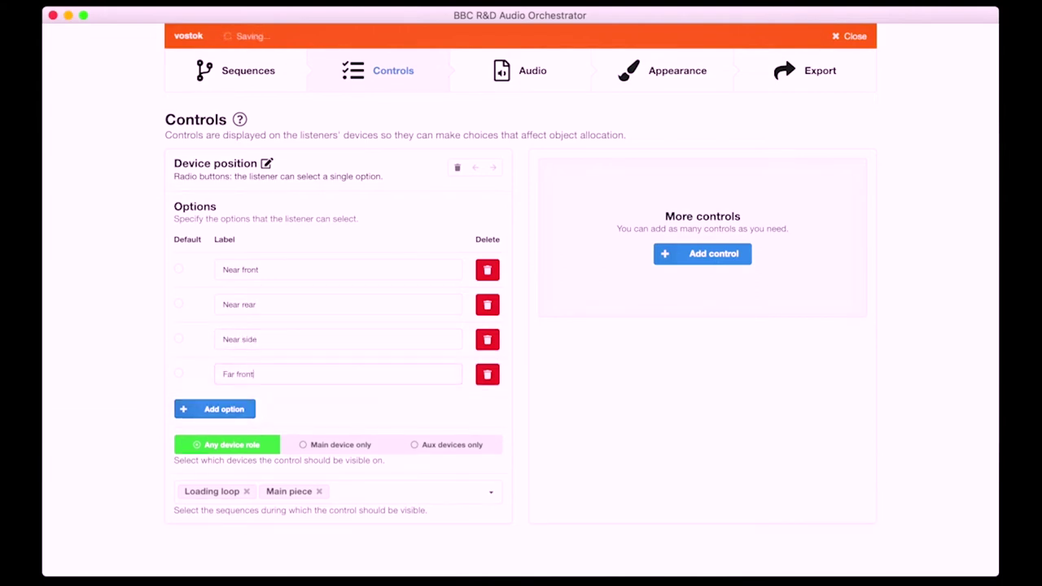
left_click(251, 410)
type("Far rear")
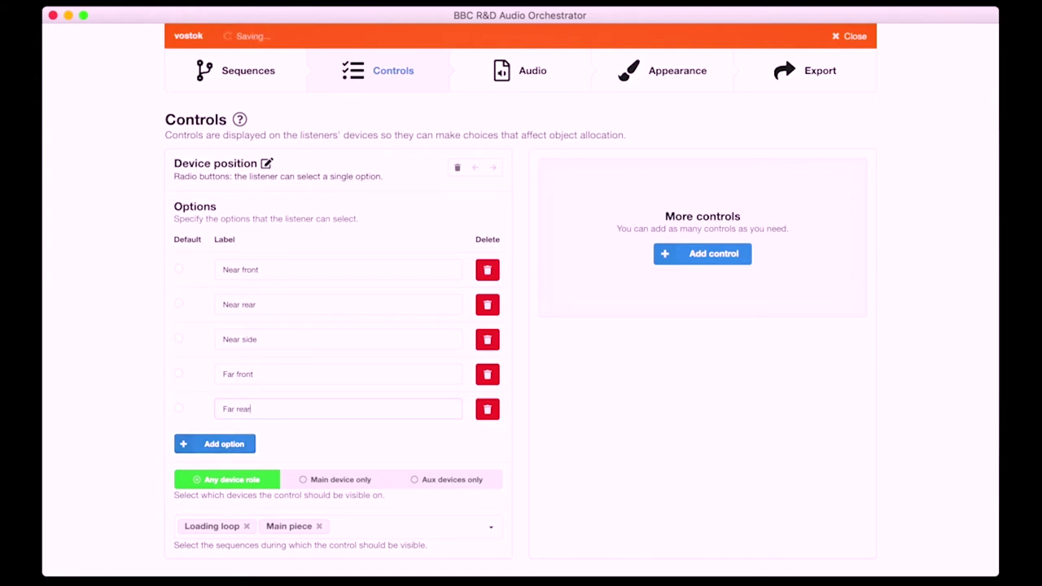
left_click(214, 444)
type("Far side")
left_click(129, 336)
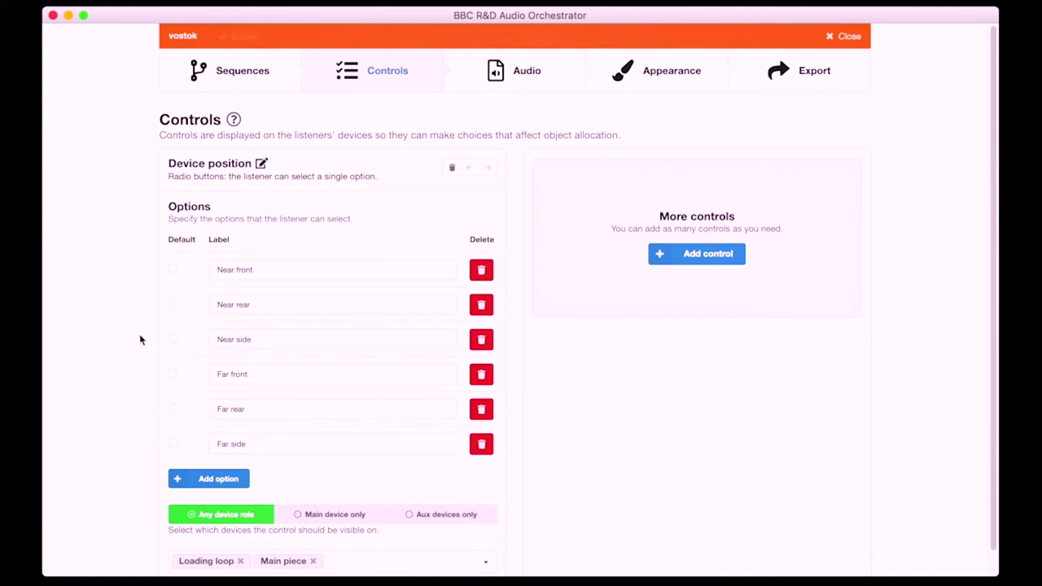
- Make the Device position control visible on aux devices only
scroll(186, 428, "down", 1)
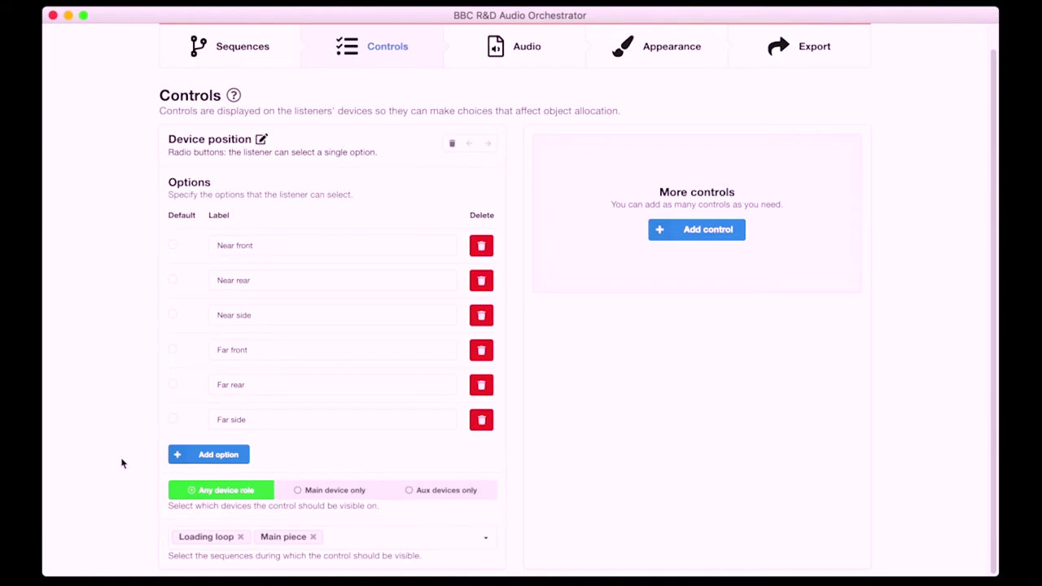
left_click(452, 493)
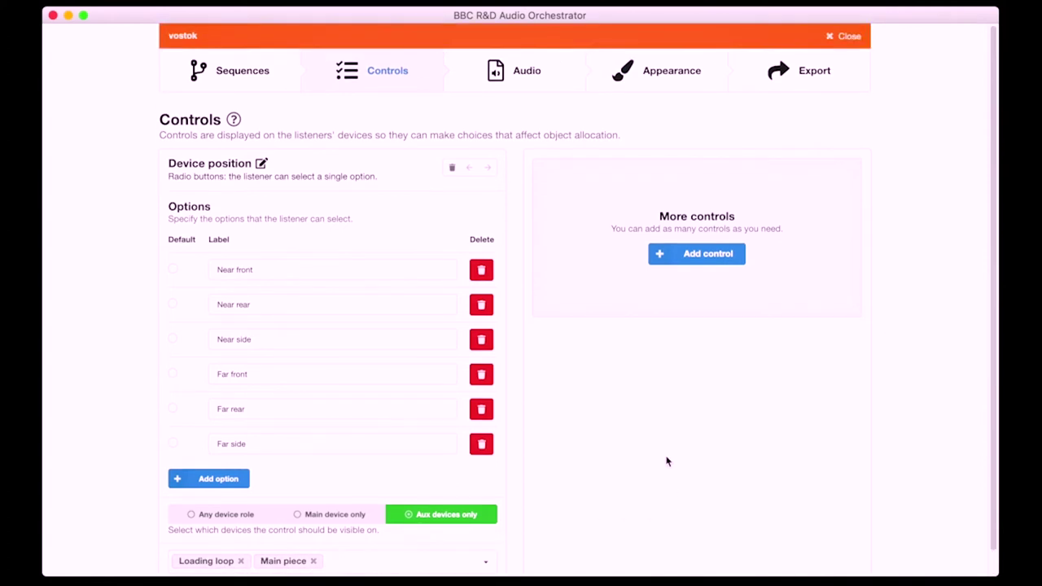
- View the control types available for adding another control, without adding one
left_click(729, 261)
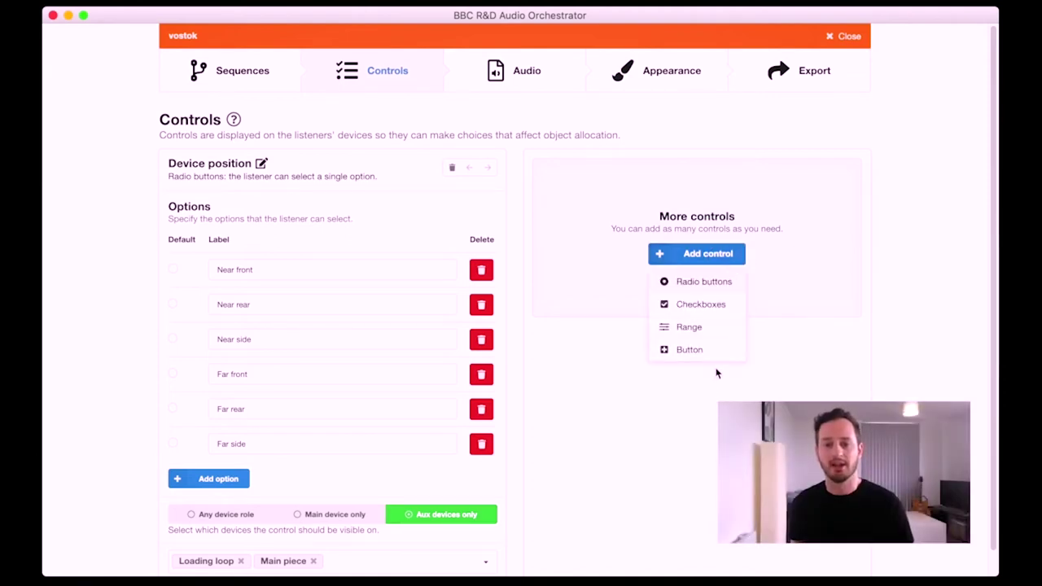
left_click(806, 369)
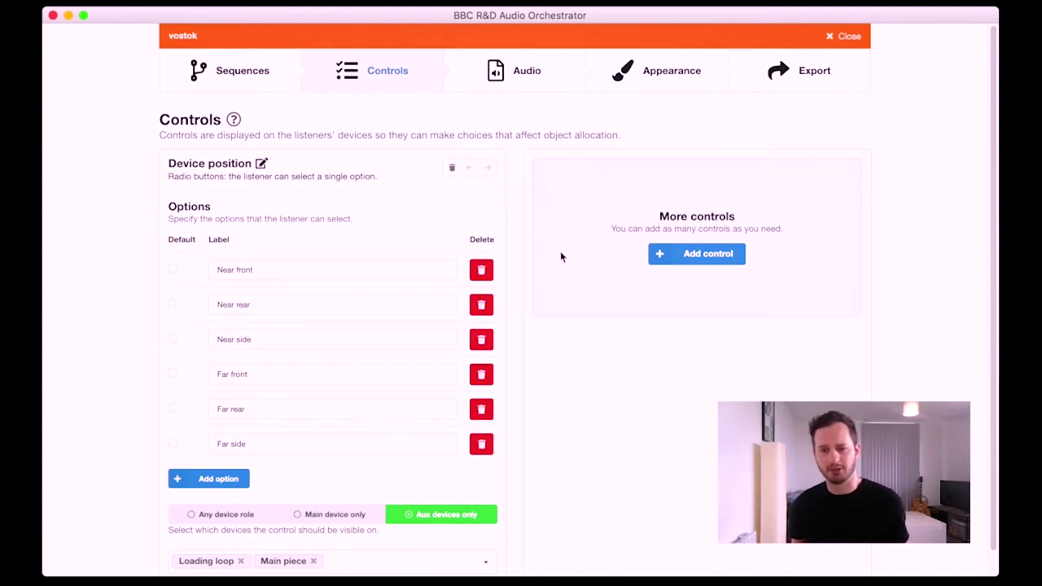
- Open the audio settings, look at the Main piece sequence's audio section and return to the Loading loop's
left_click(527, 91)
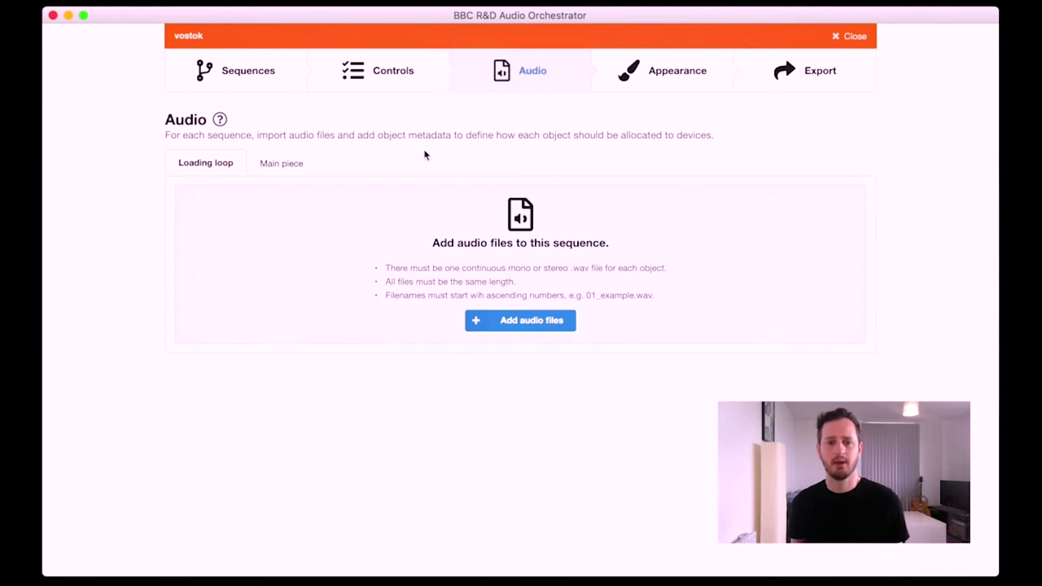
left_click(275, 165)
left_click(208, 166)
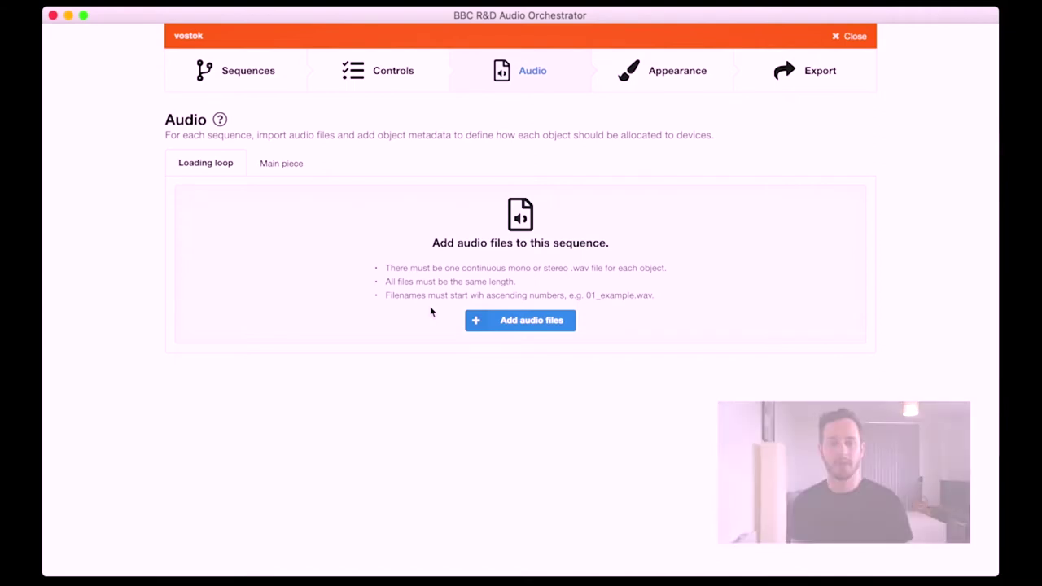
- Add the six files from 01_MainDevice_Stereo.wav to 06_Weather2.wav in the loading-loop folder to the Loading loop sequence
left_click(524, 321)
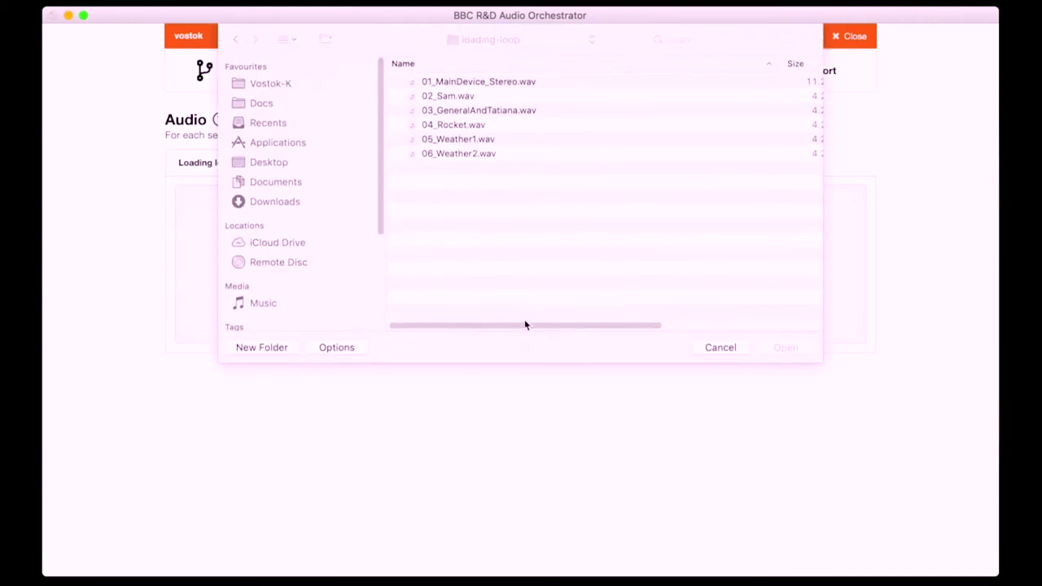
left_click(479, 83)
left_click(444, 155)
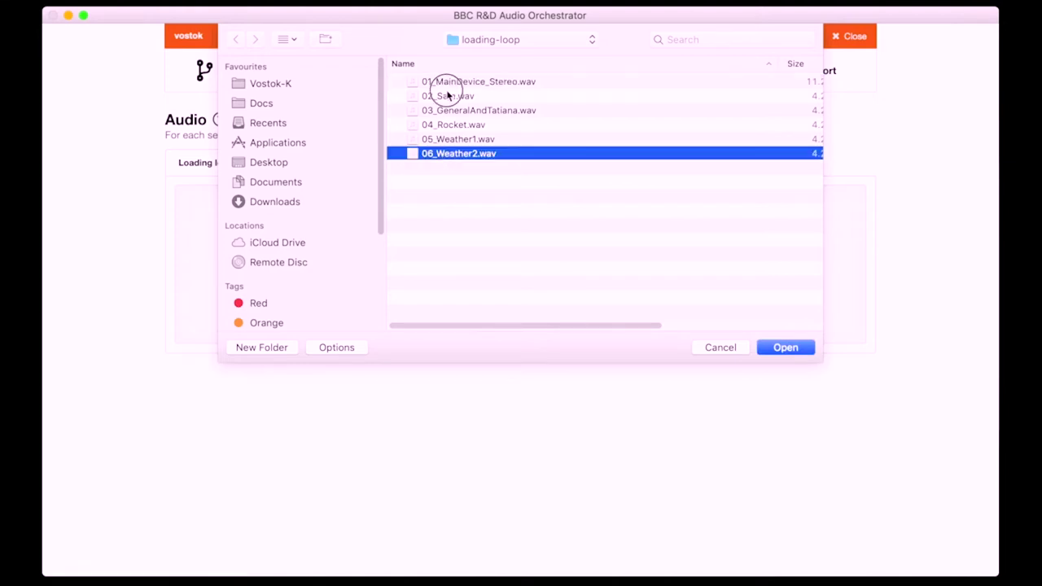
left_click(447, 86)
left_click(445, 154, "shift")
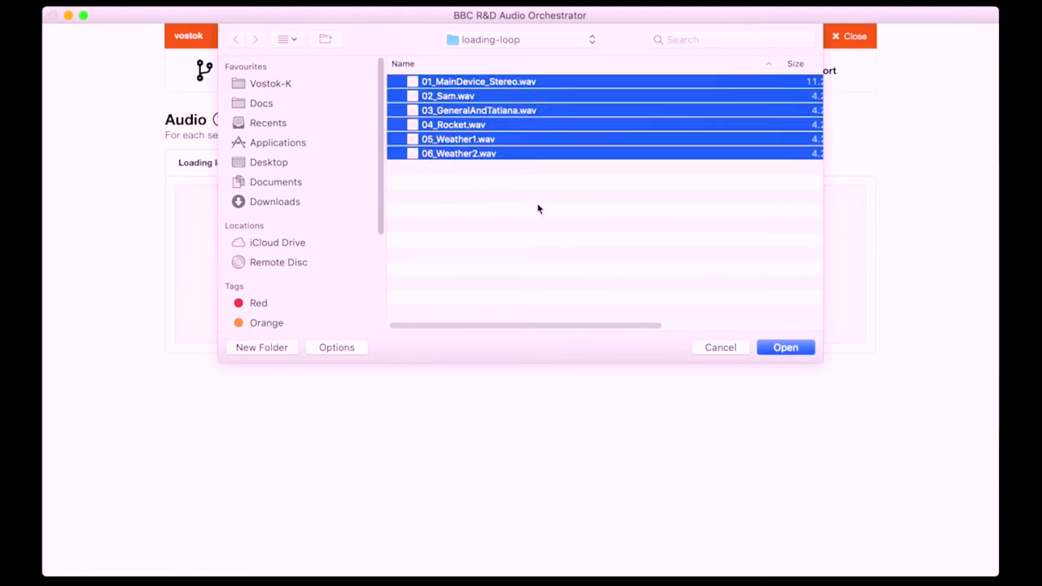
left_click(787, 347)
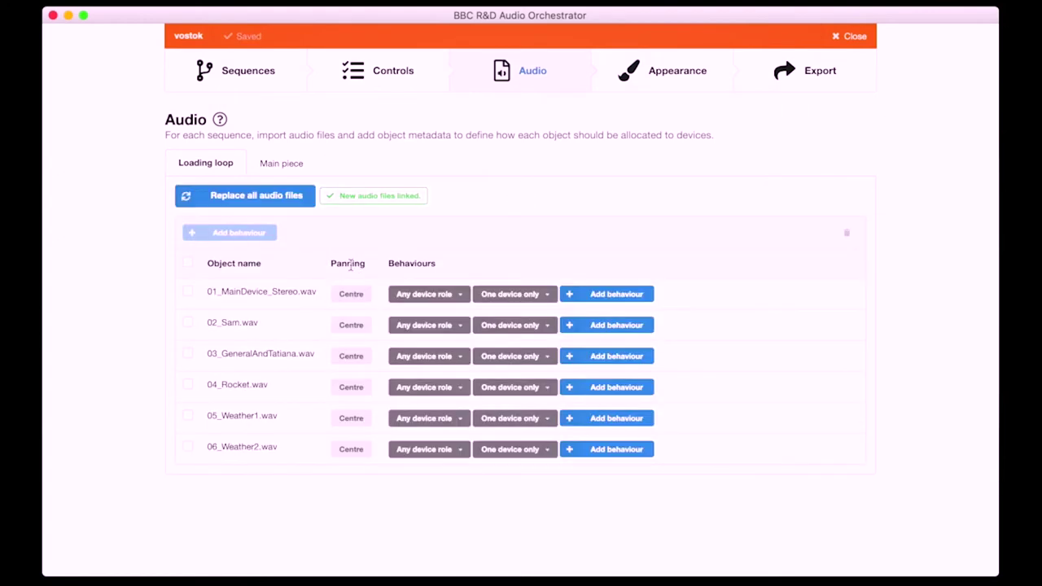
- Look at the panning setting of 02_Sam.wav without changing it and show the Main piece sequence's audio
left_click(355, 325)
left_click(387, 468)
left_click(287, 168)
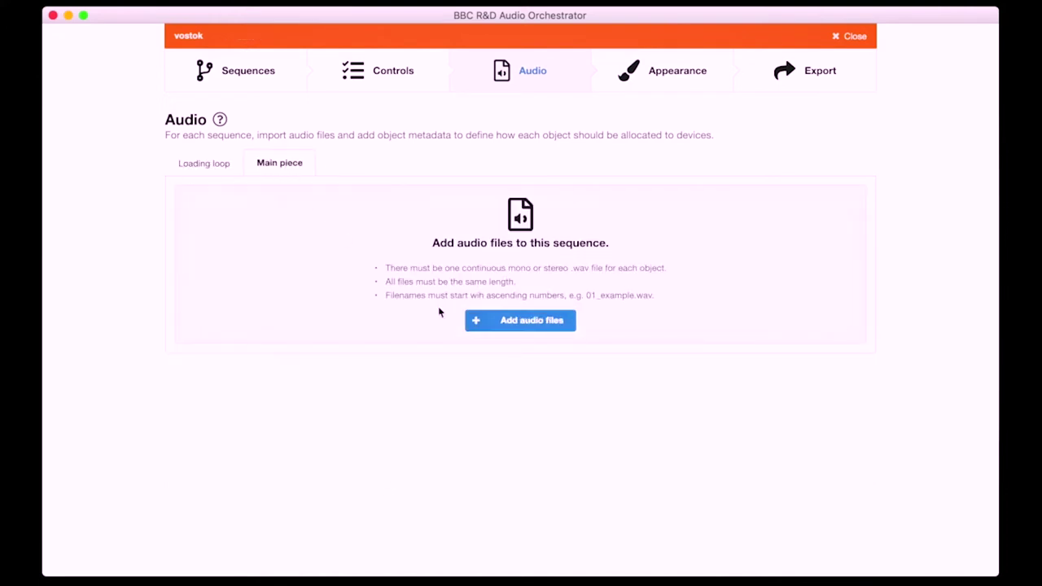
- Add the six files from 01_MainDevice_Stereo.wav to 06_TatianaBroken.wav in the main-piece-subset folder to the Main piece sequence
left_click(519, 325)
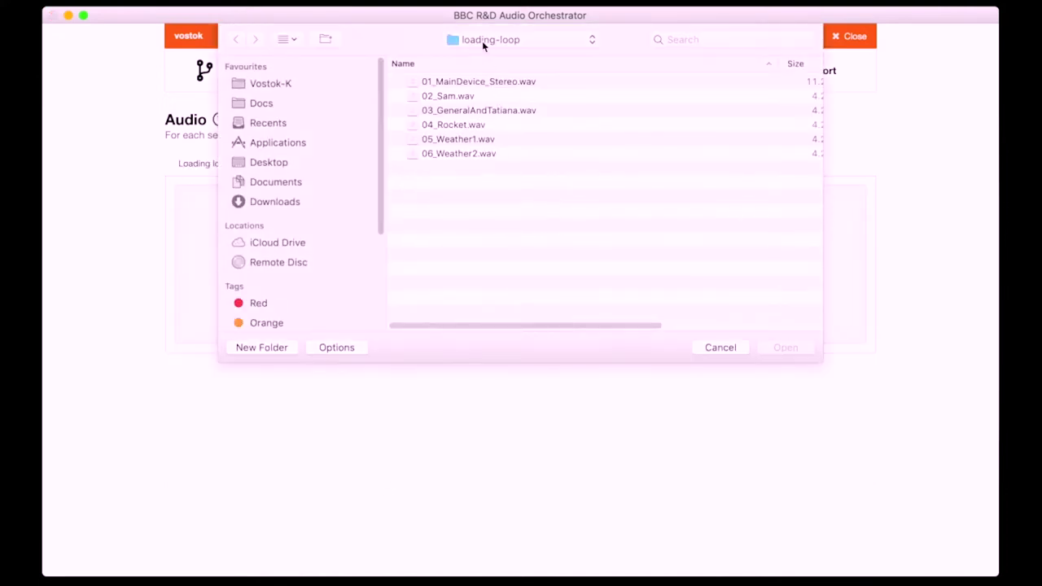
left_click(483, 40)
left_click(481, 57)
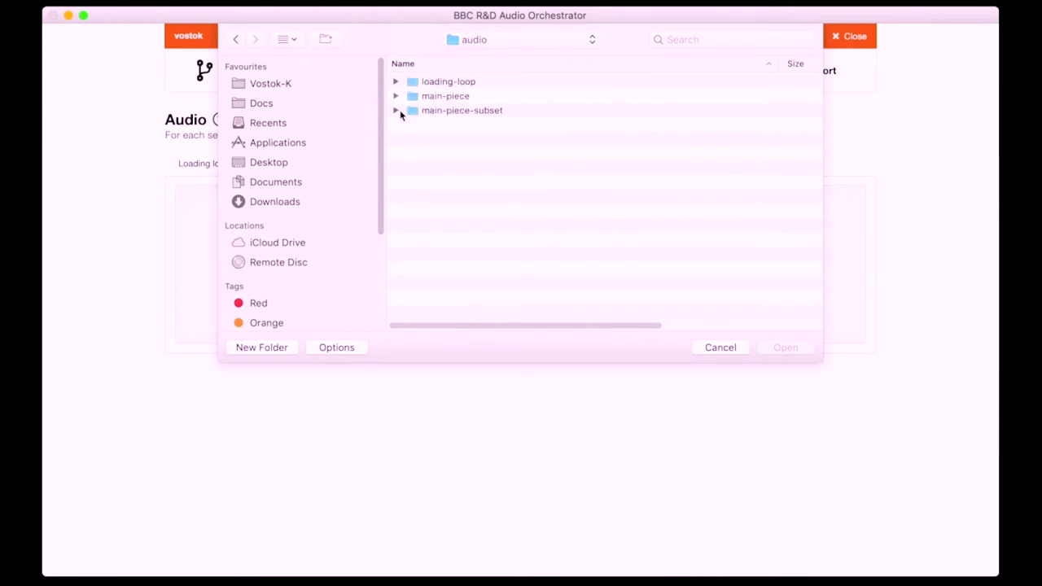
left_click(396, 96)
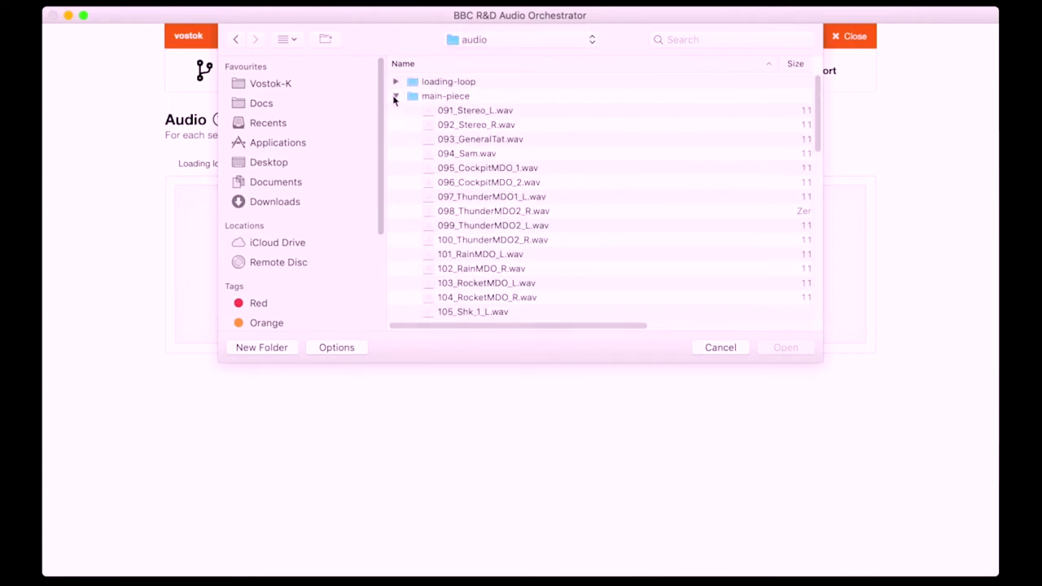
left_click(396, 96)
left_click(396, 110)
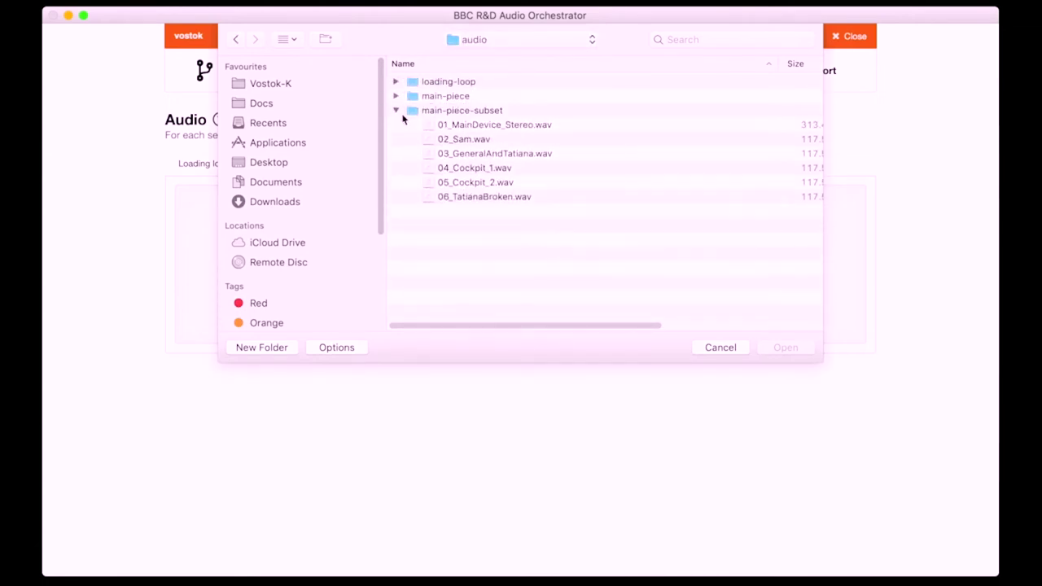
left_click(471, 127)
left_click(463, 198, "shift")
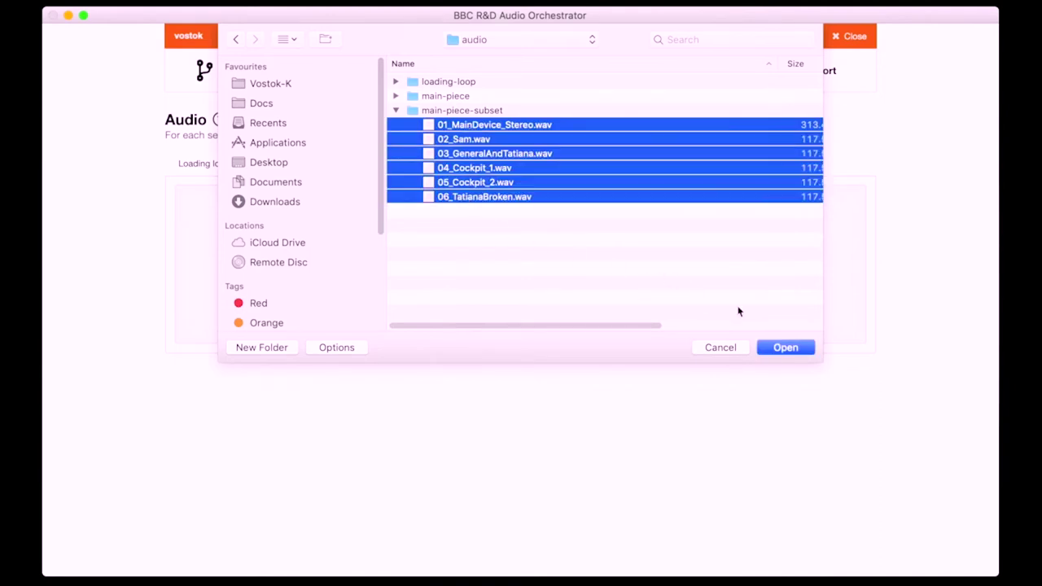
left_click(786, 348)
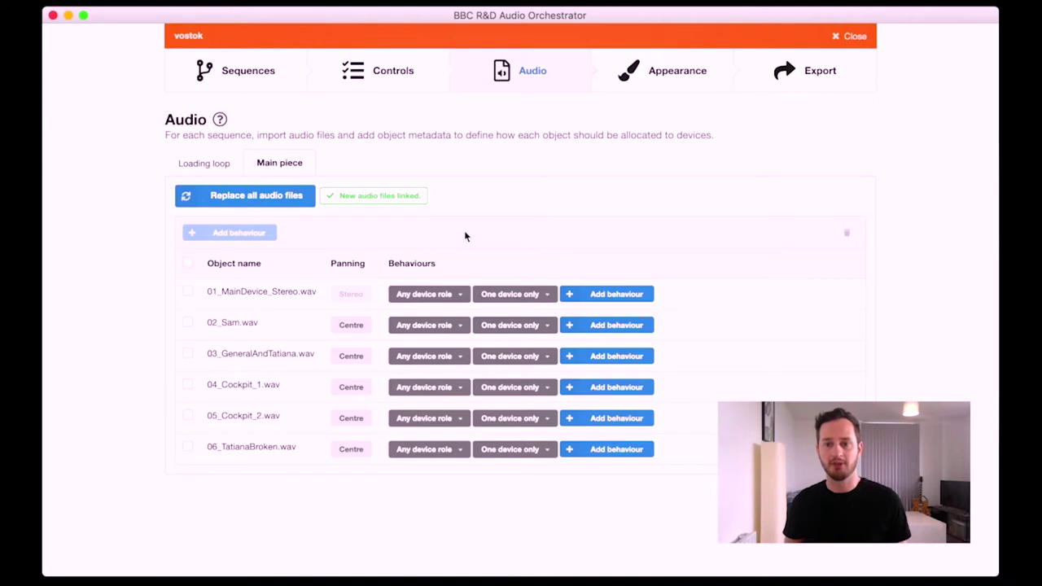
- View the audio documentation topics and the device role and device count options of 01_MainDevice_Stereo.wav
left_click(221, 121)
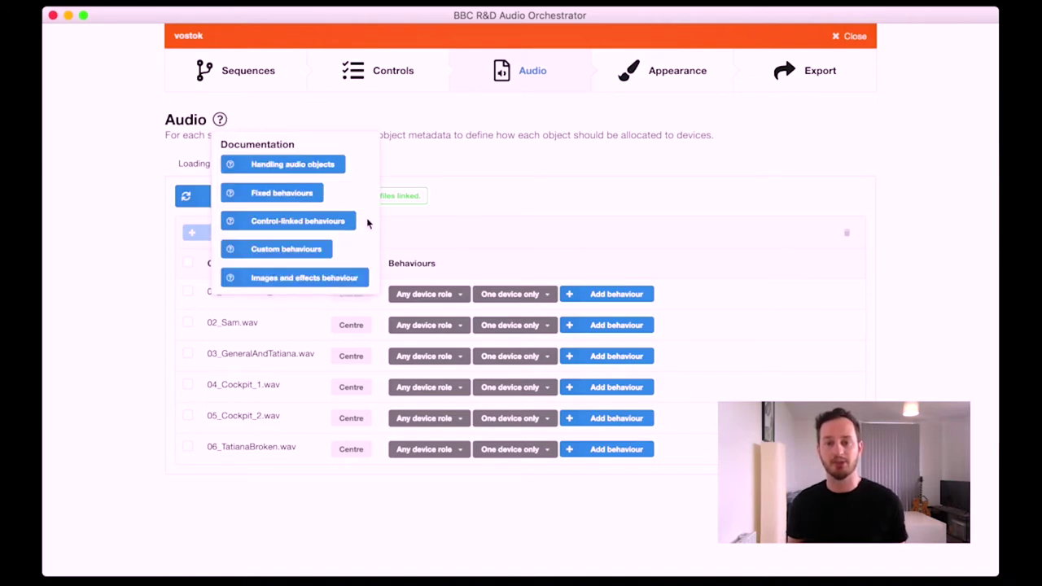
left_click(484, 170)
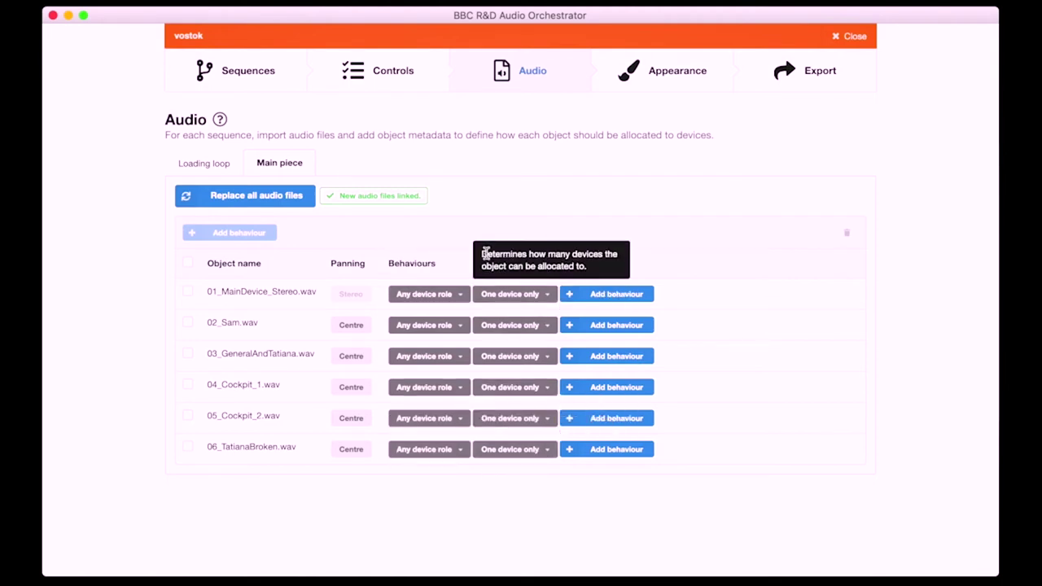
left_click(459, 295)
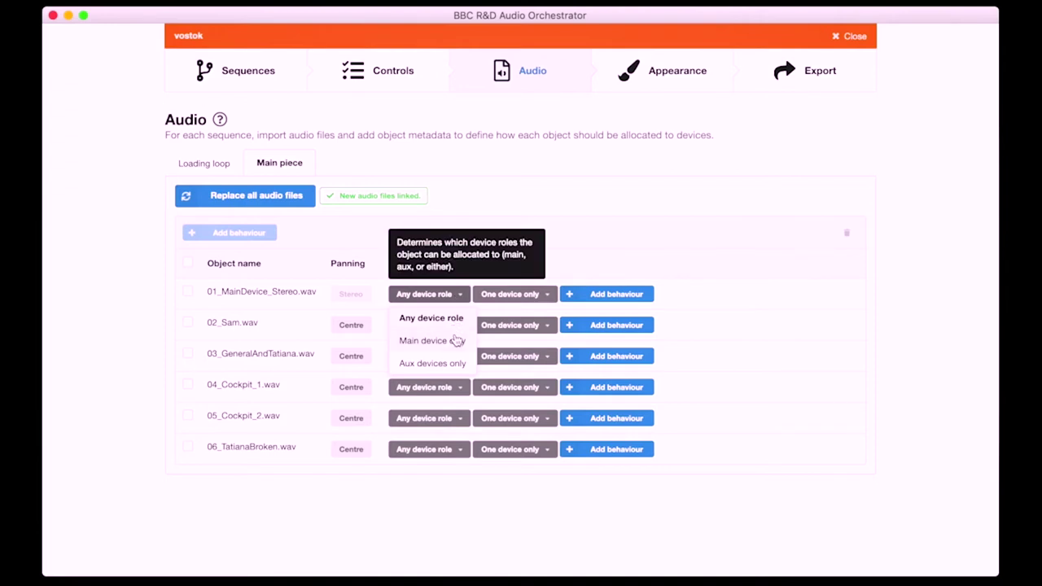
left_click(543, 296)
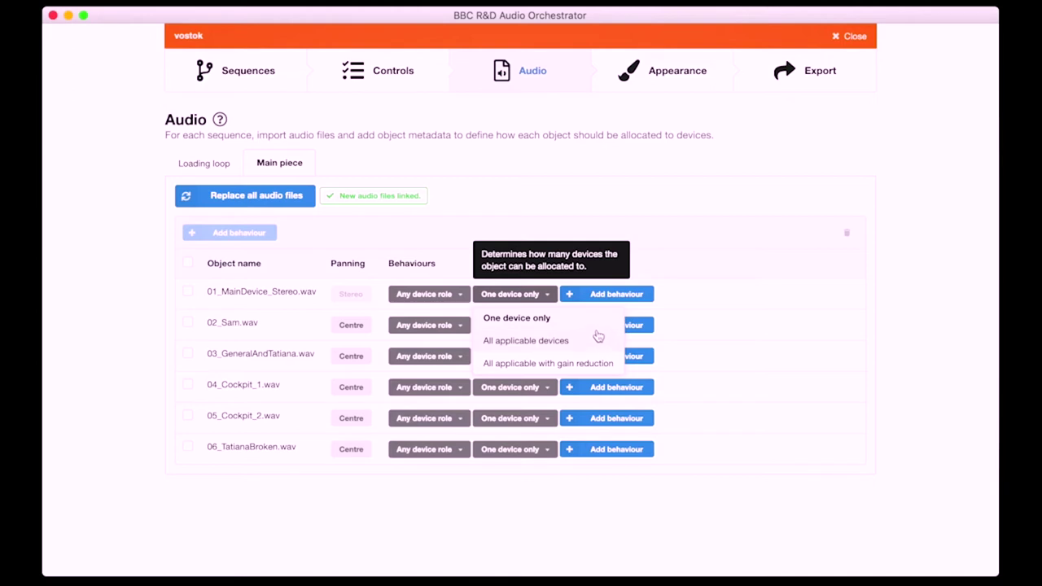
left_click(534, 227)
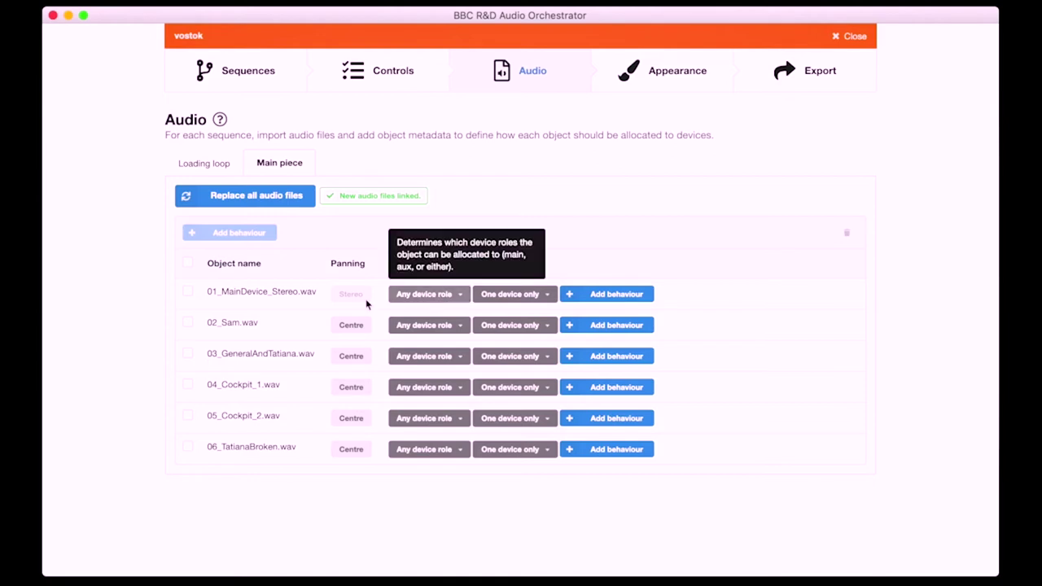
- Restrict 01_MainDevice_Stereo.wav in the Main piece to "Main device only"
left_click(274, 294)
left_click(281, 293)
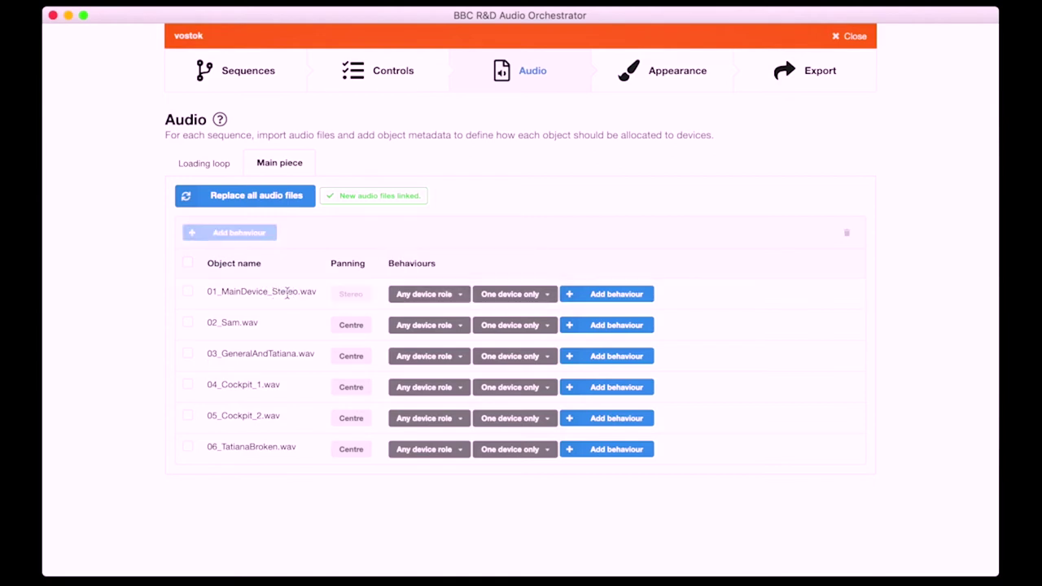
left_click(461, 295)
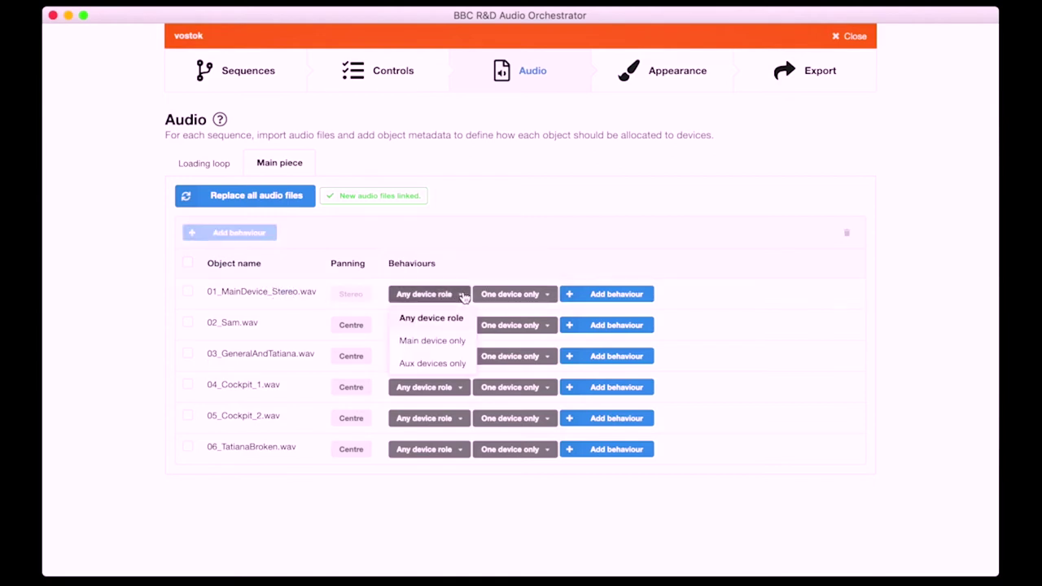
left_click(442, 340)
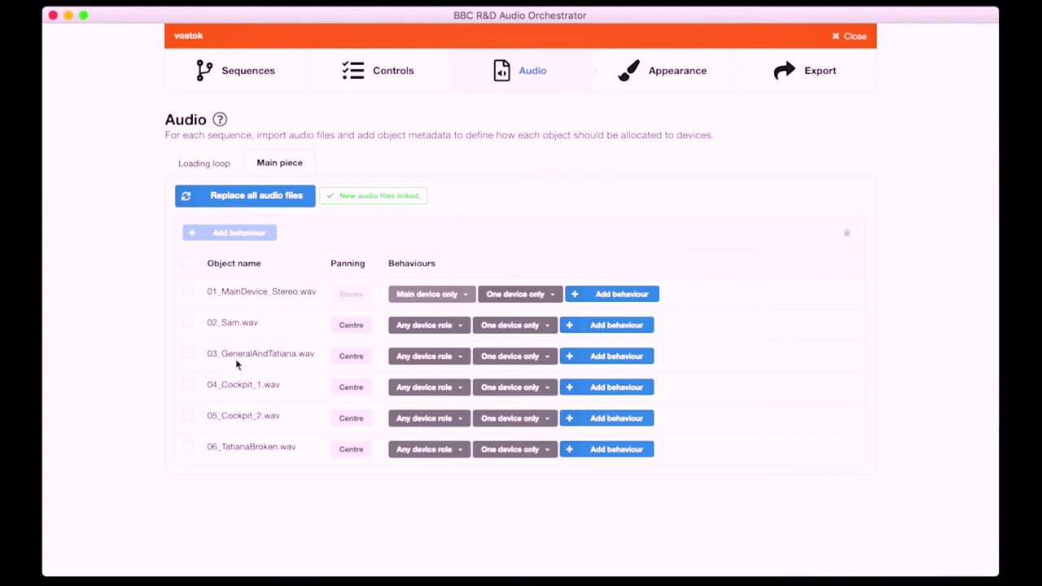
- Set 03_GeneralAndTatiana.wav, 04_Cockpit_1.wav and 05_Cockpit_2.wav to "Aux devices only" and 06_TatianaBroken.wav to "Main device only"
left_click(434, 361)
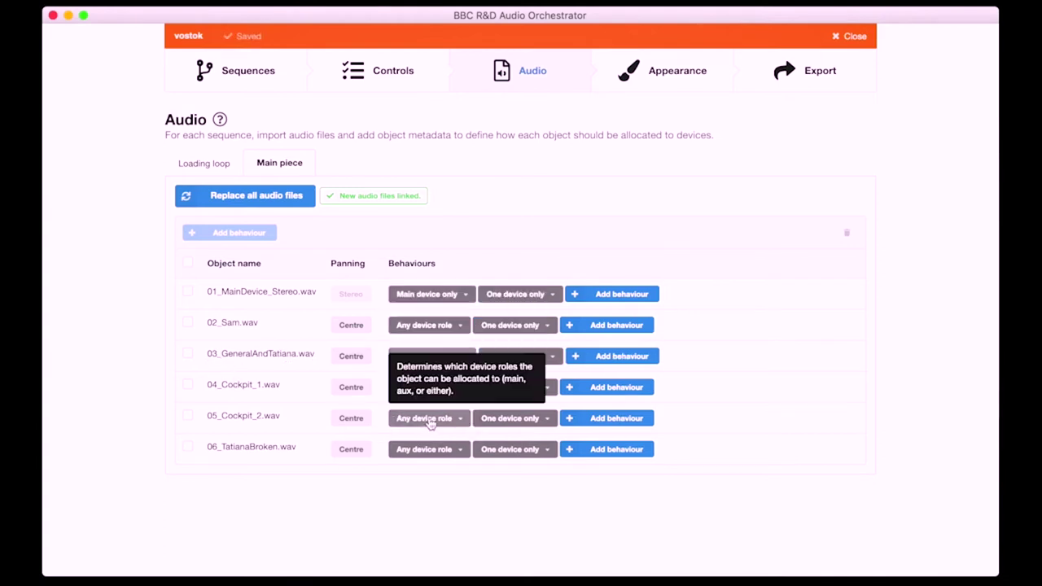
left_click(424, 388)
left_click(429, 458)
left_click(424, 418)
left_click(423, 488)
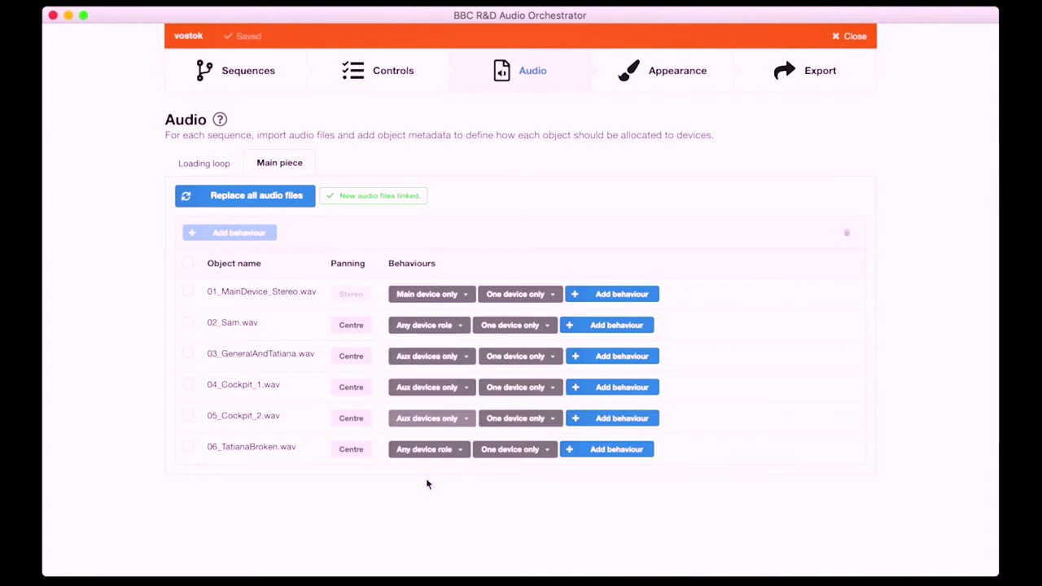
left_click(426, 453)
left_click(432, 497)
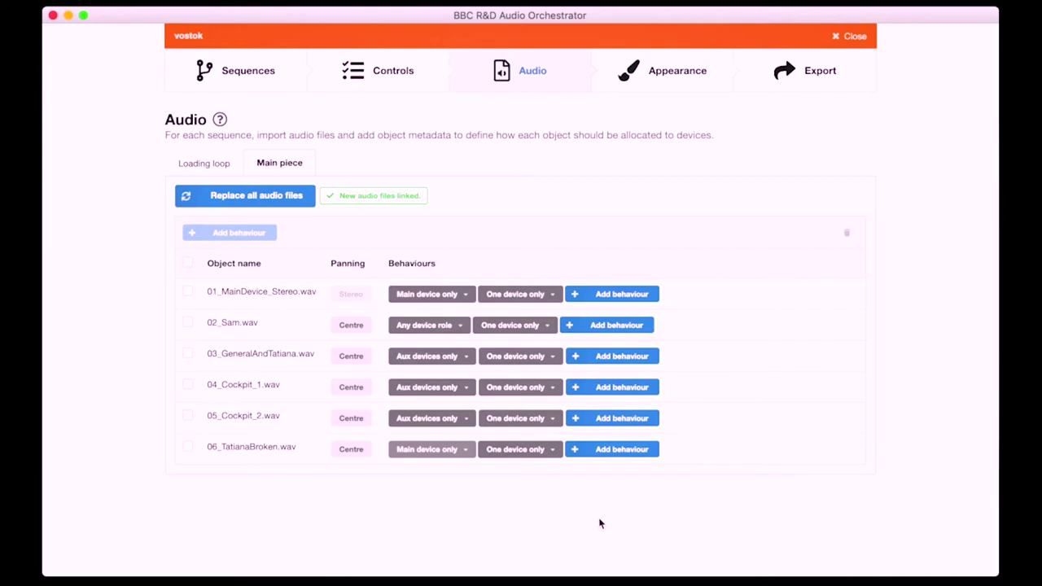
- Allow 04_Cockpit_1.wav and 05_Cockpit_2.wav to be allocated to "All applicable devices"
left_click(550, 387)
left_click(552, 437)
left_click(542, 418)
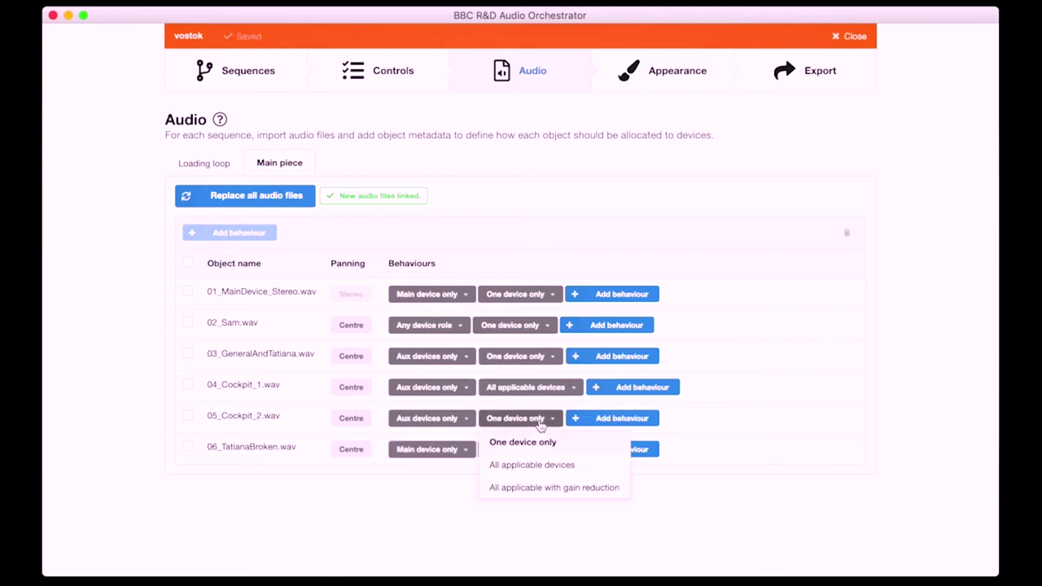
left_click(543, 463)
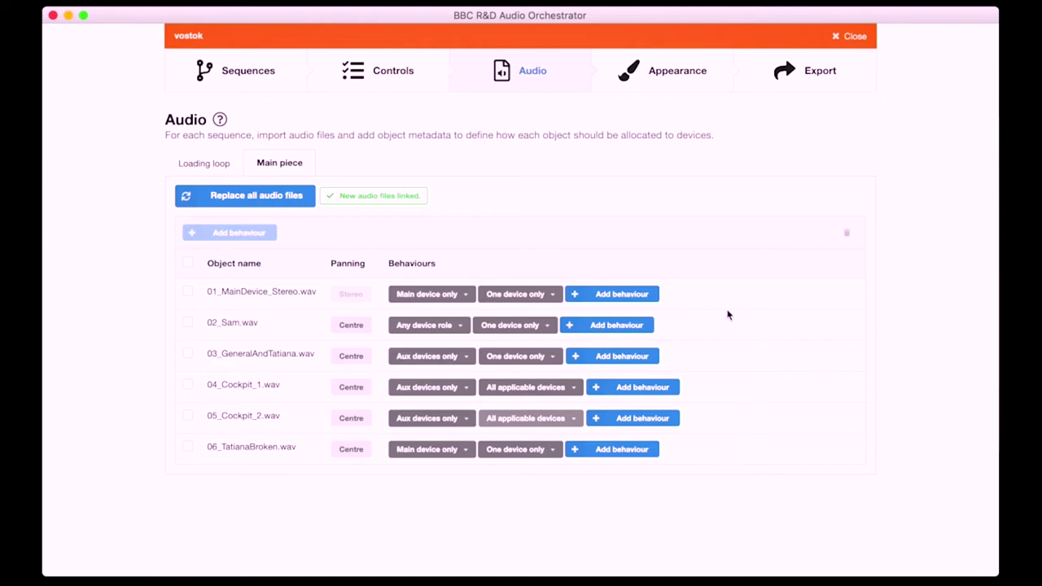
left_click(652, 326)
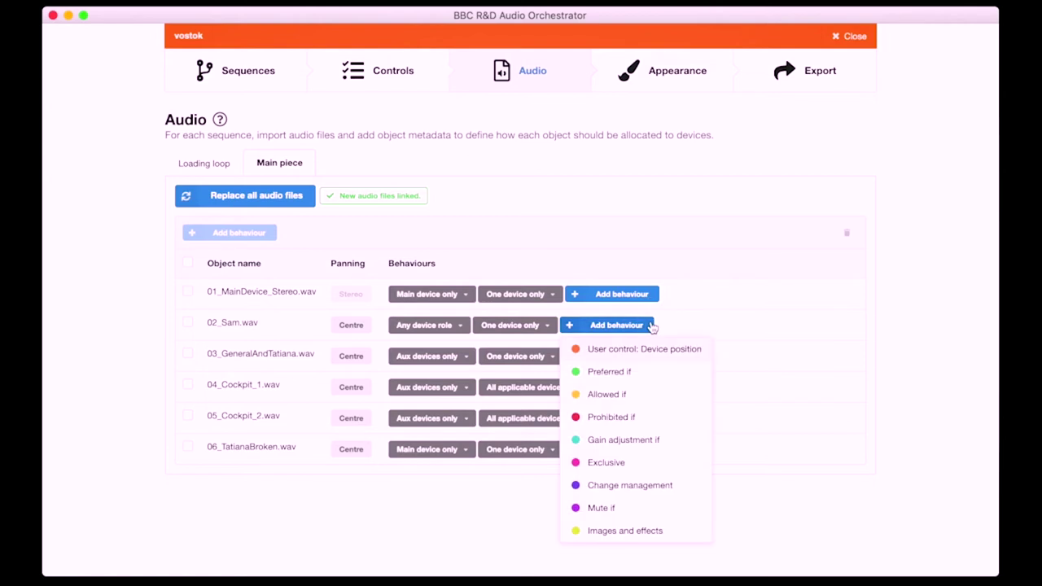
left_click(699, 356)
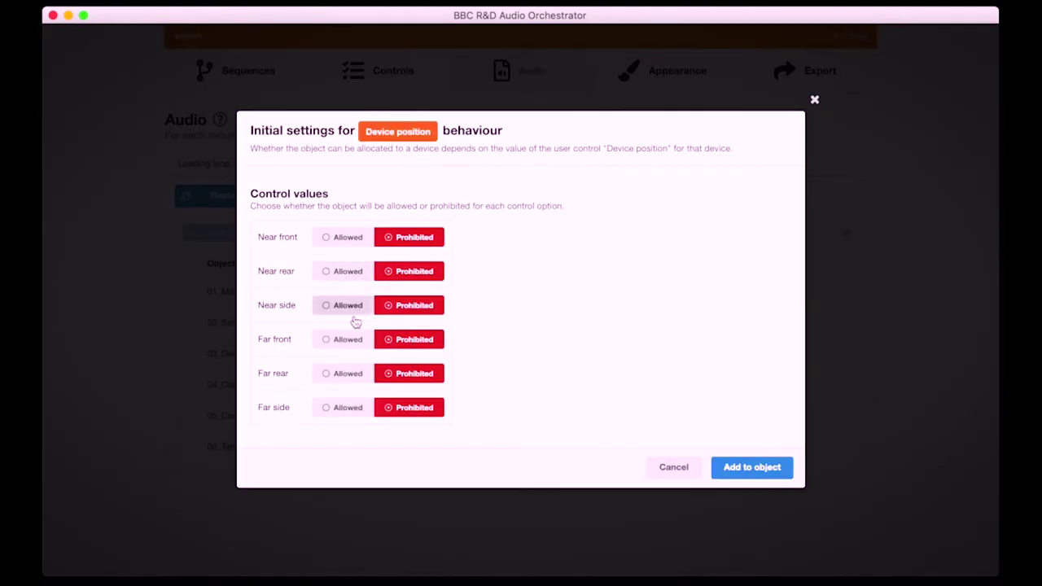
left_click(334, 243)
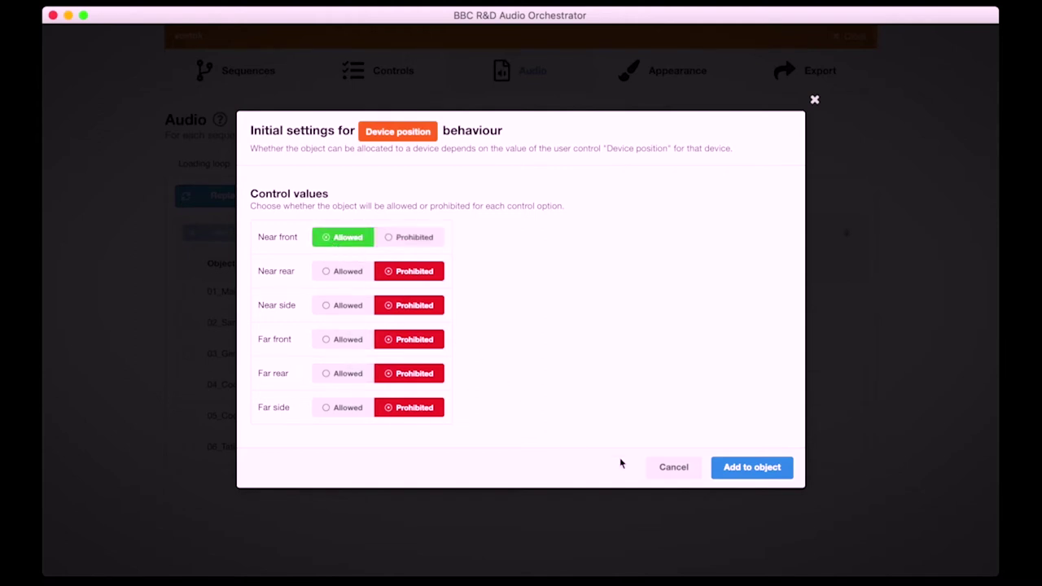
left_click(669, 473)
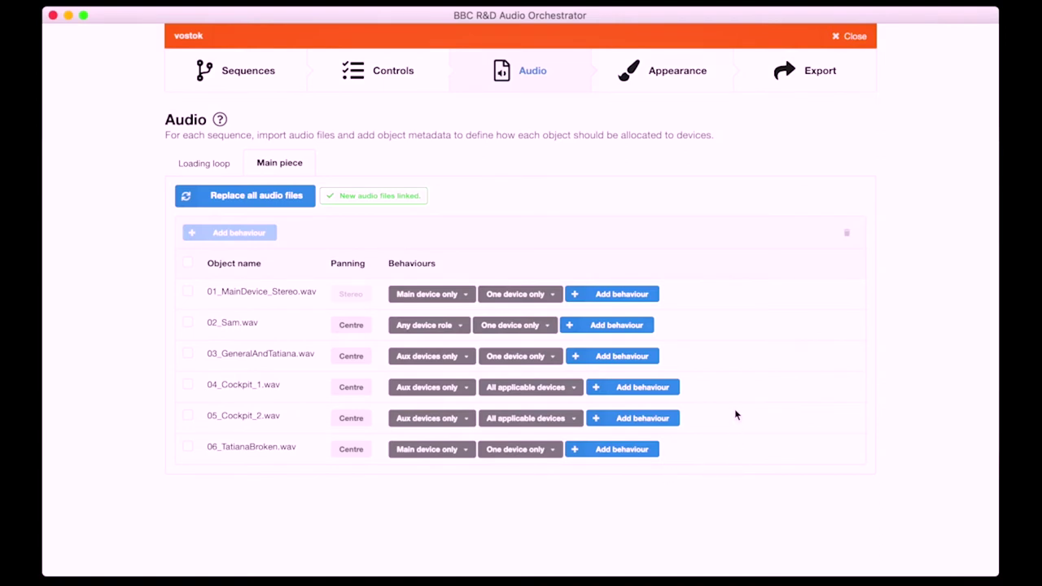
- View the behaviour types that can be added to 02_Sam.wav and the audio documentation topics
left_click(636, 329)
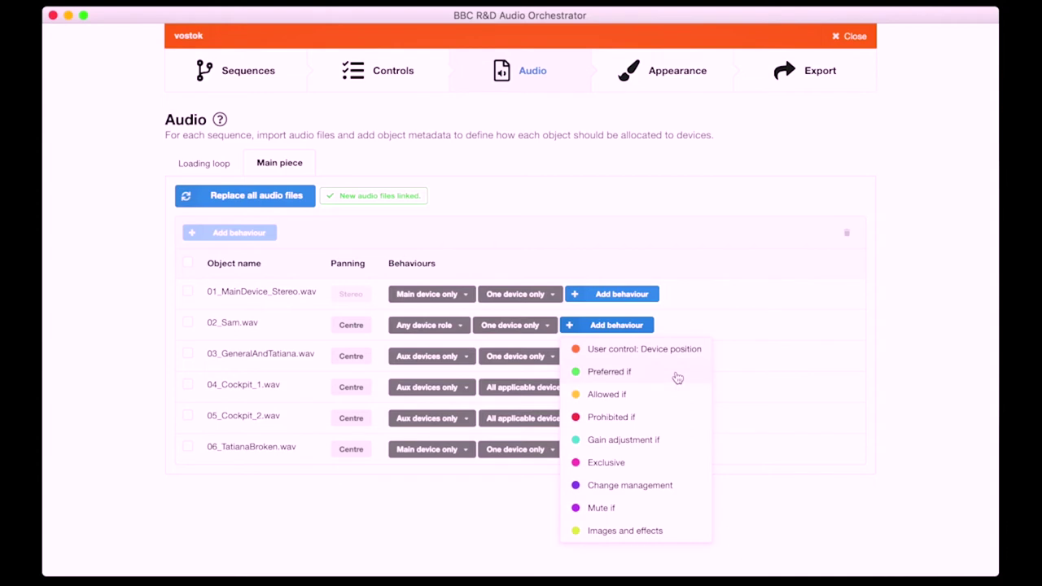
left_click(700, 325)
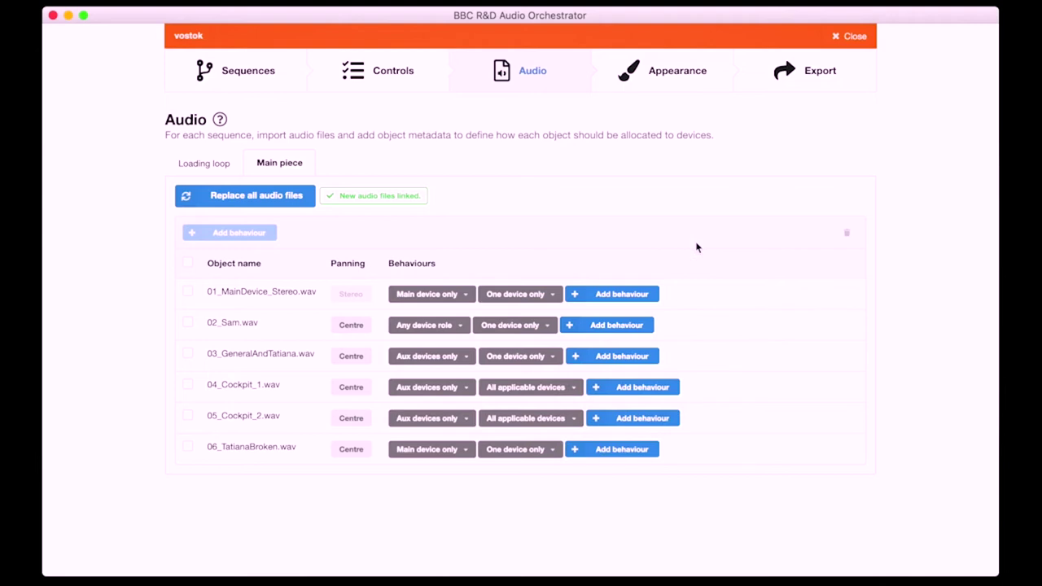
left_click(219, 122)
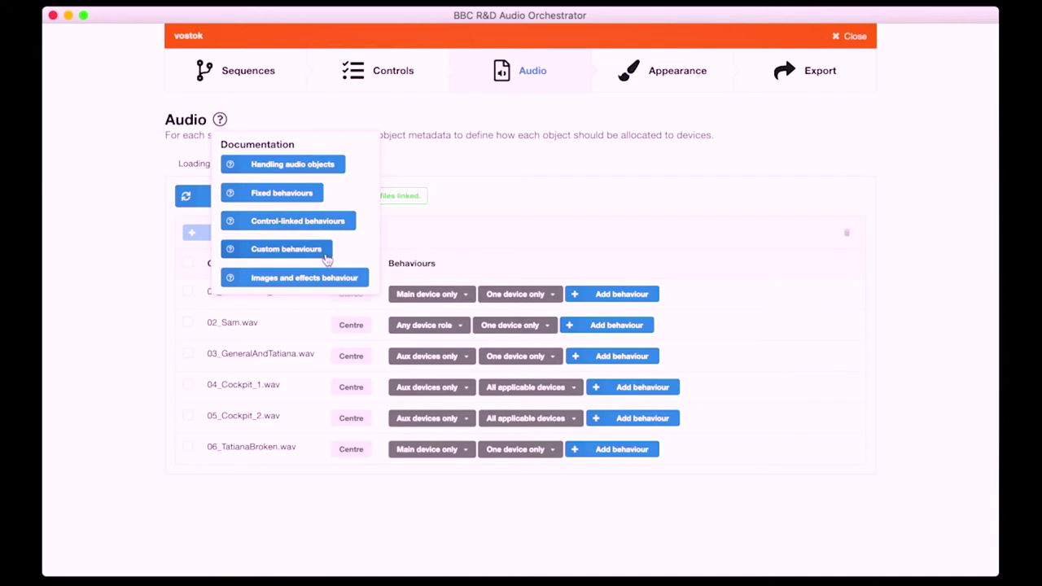
left_click(574, 227)
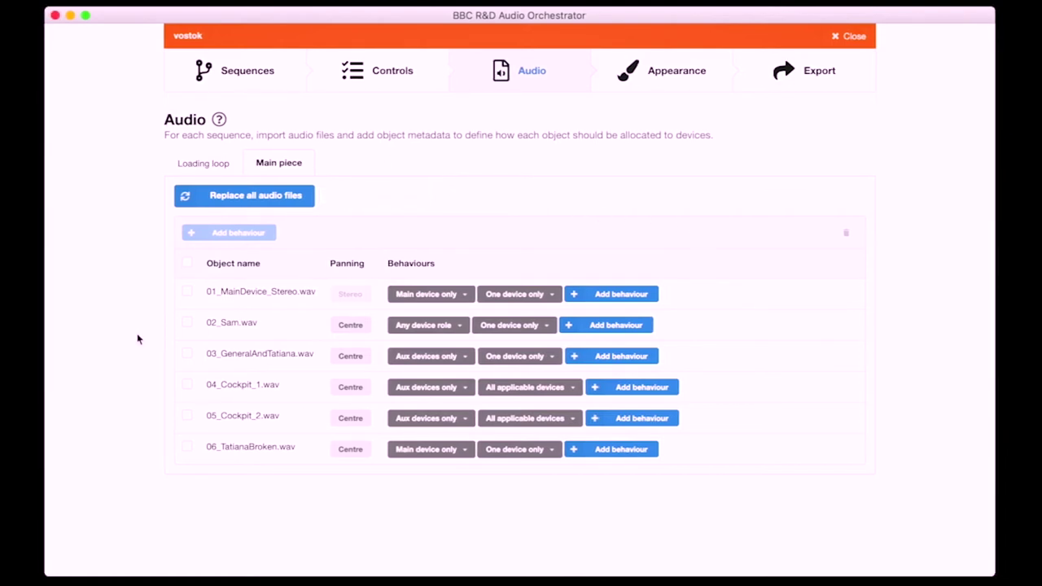
- Add a "Preferred if" behaviour to 02_Sam.wav with the condition Device position Equal to Near front
left_click(186, 324)
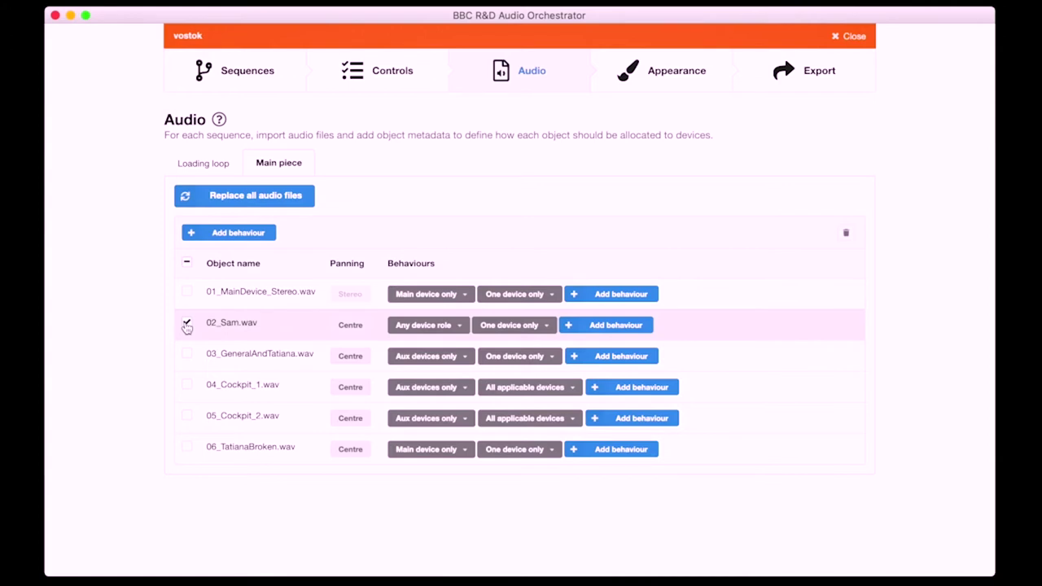
left_click(186, 324)
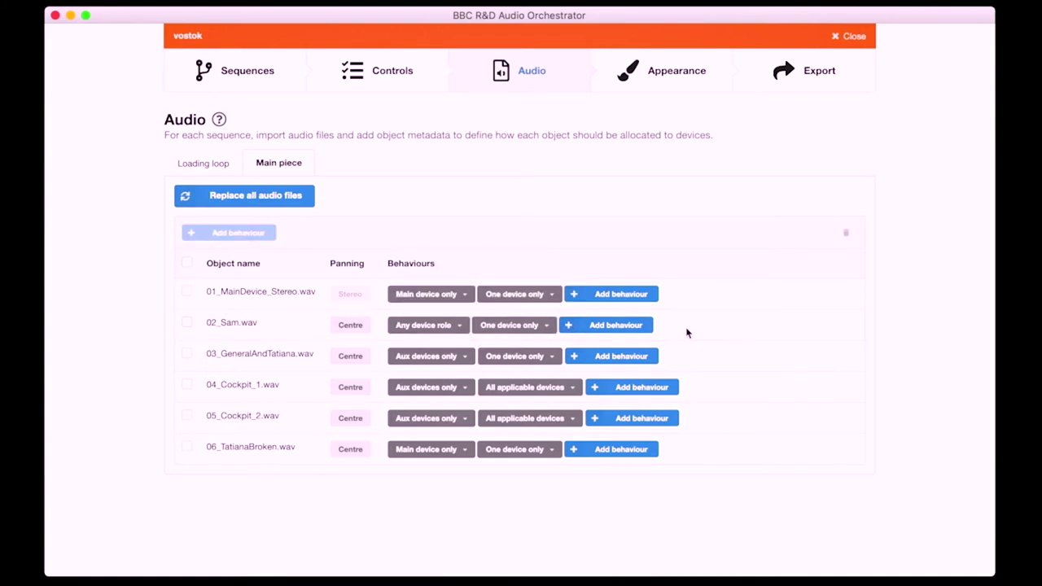
left_click(652, 328)
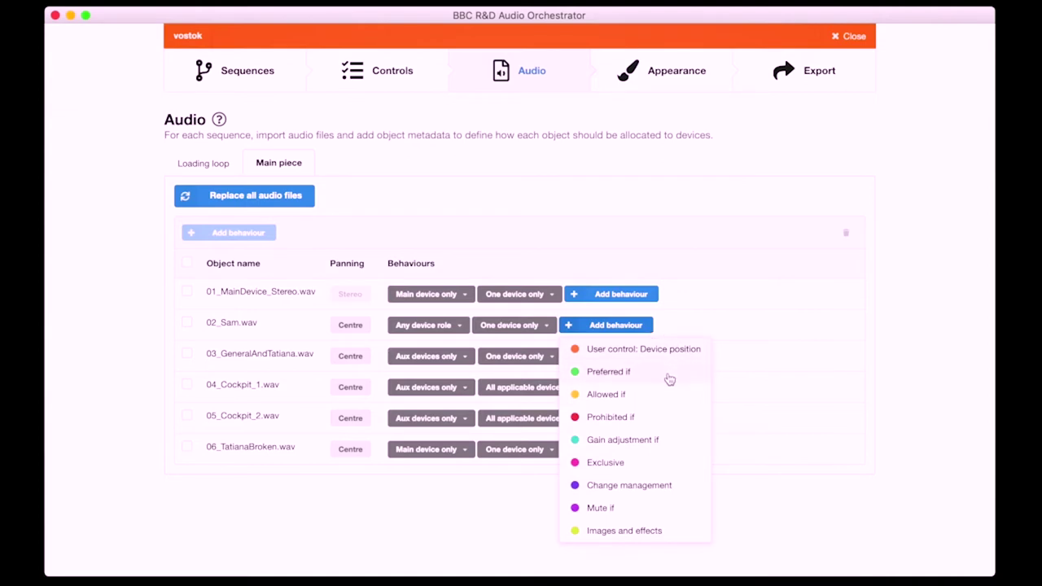
left_click(661, 373)
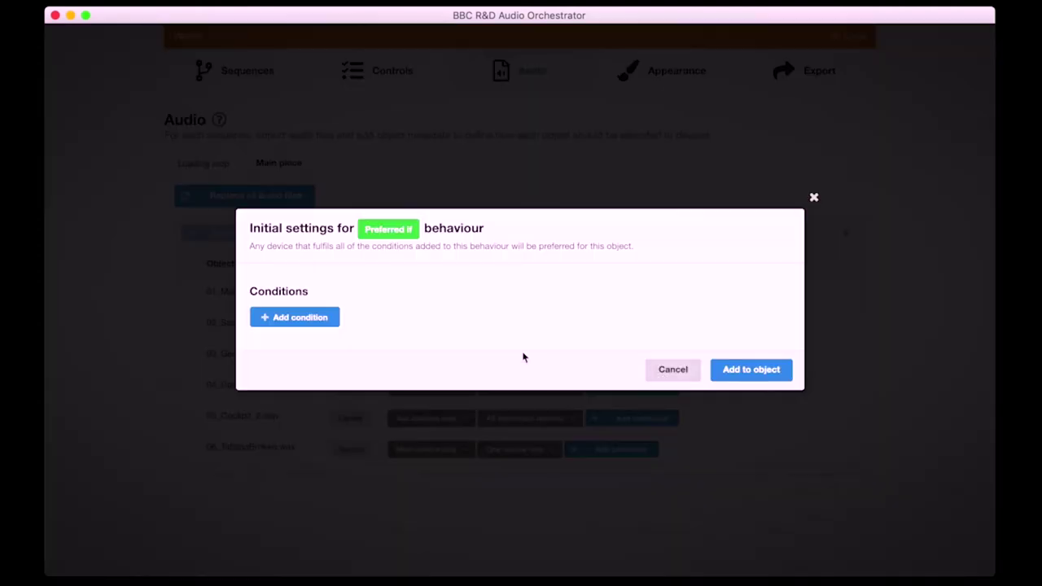
left_click(306, 318)
left_click(309, 280)
left_click(310, 298)
left_click(322, 305)
left_click(314, 328)
left_click(312, 331)
left_click(307, 354)
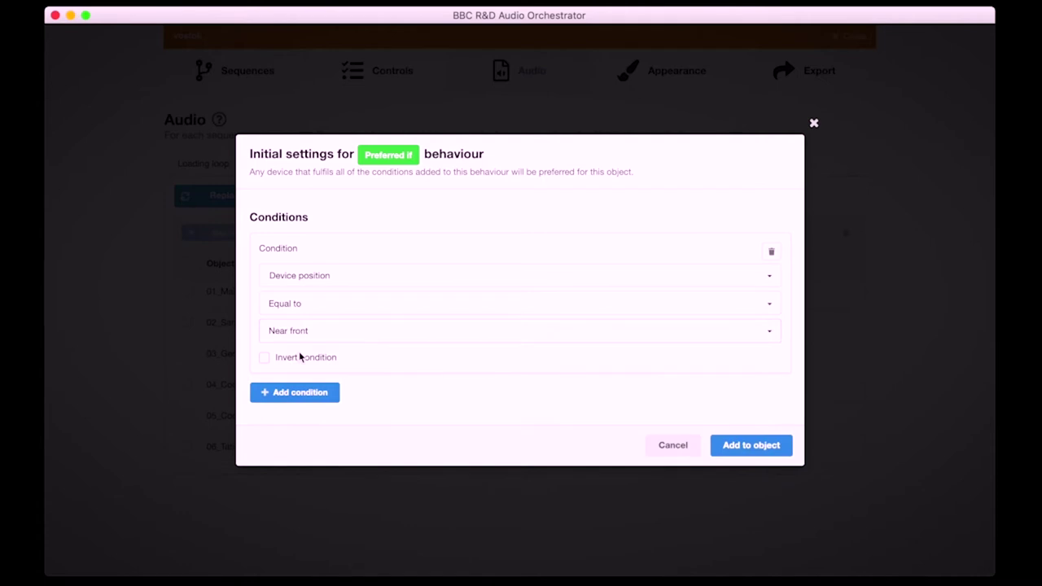
left_click(764, 447)
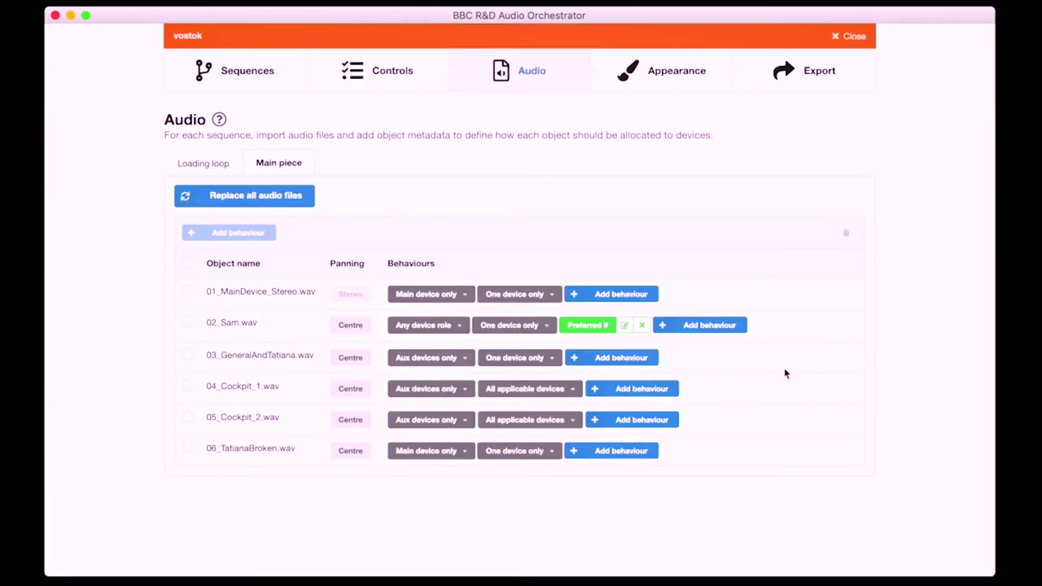
- Add a "Prohibited if" behaviour to 02_Sam.wav with the condition Device position Any of Near rear and Far rear
left_click(736, 327)
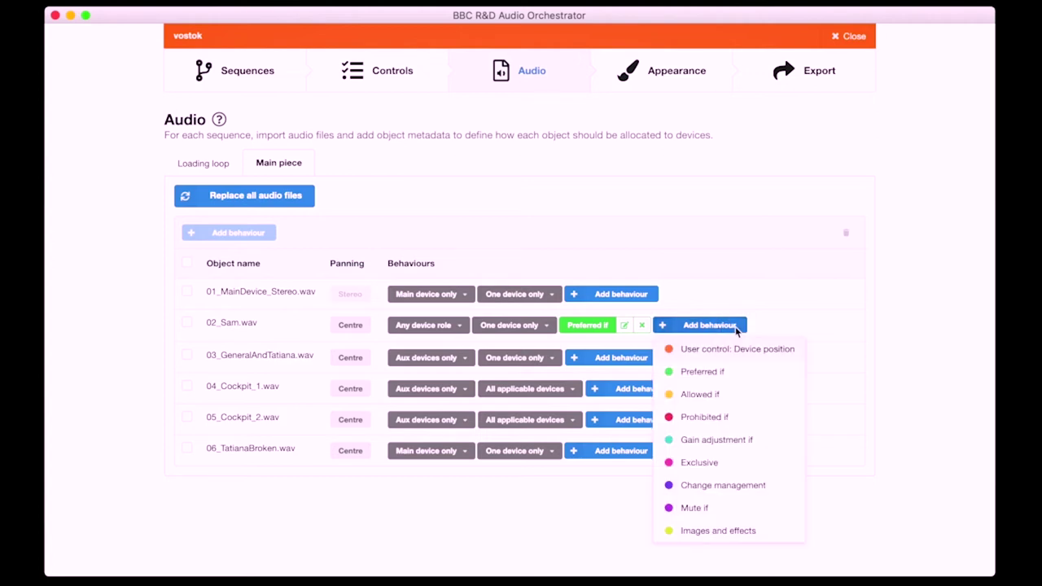
left_click(749, 421)
left_click(321, 319)
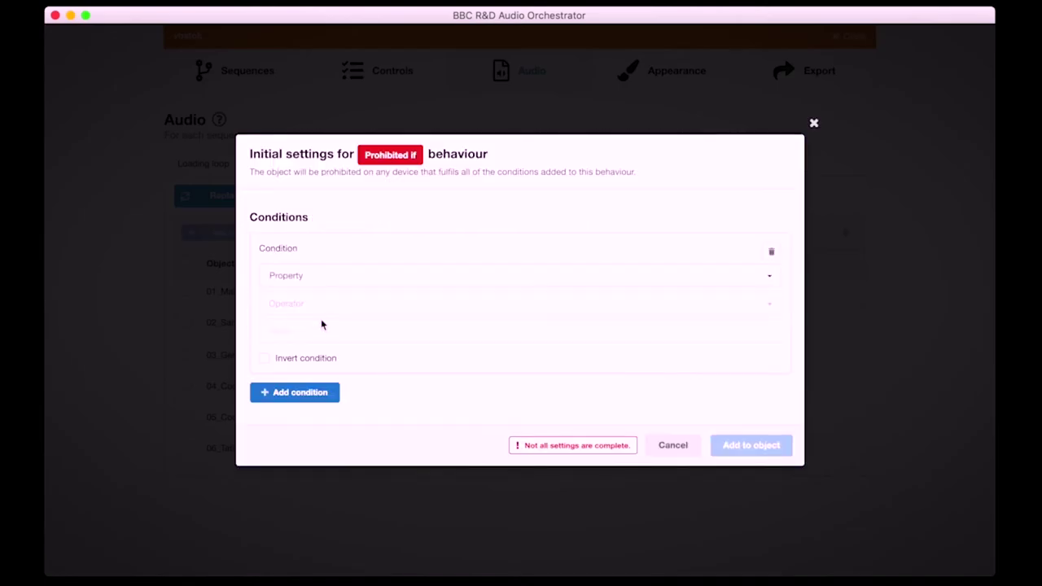
left_click(307, 276)
left_click(307, 299)
left_click(320, 310)
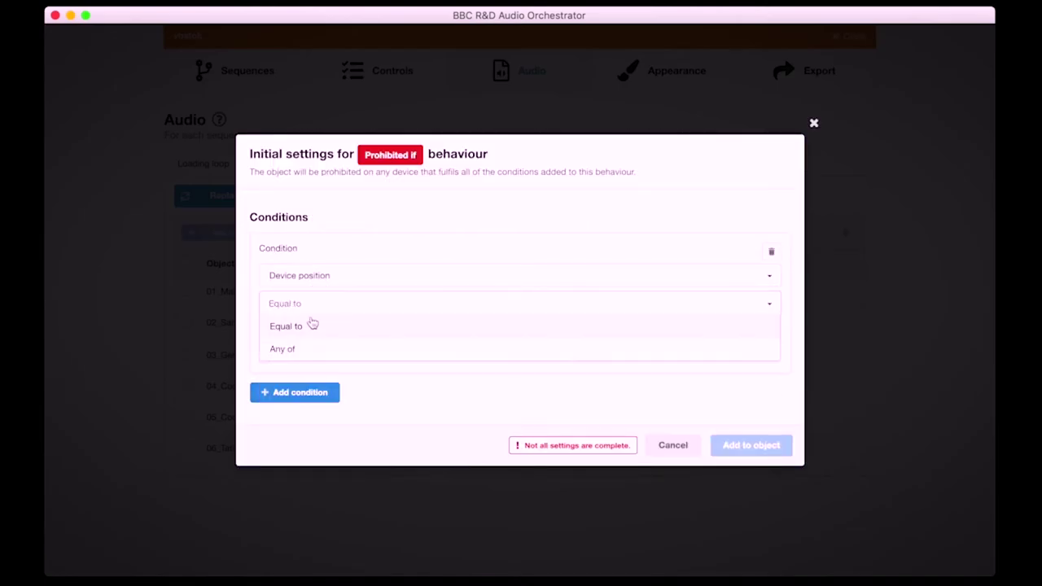
left_click(305, 349)
left_click(307, 332)
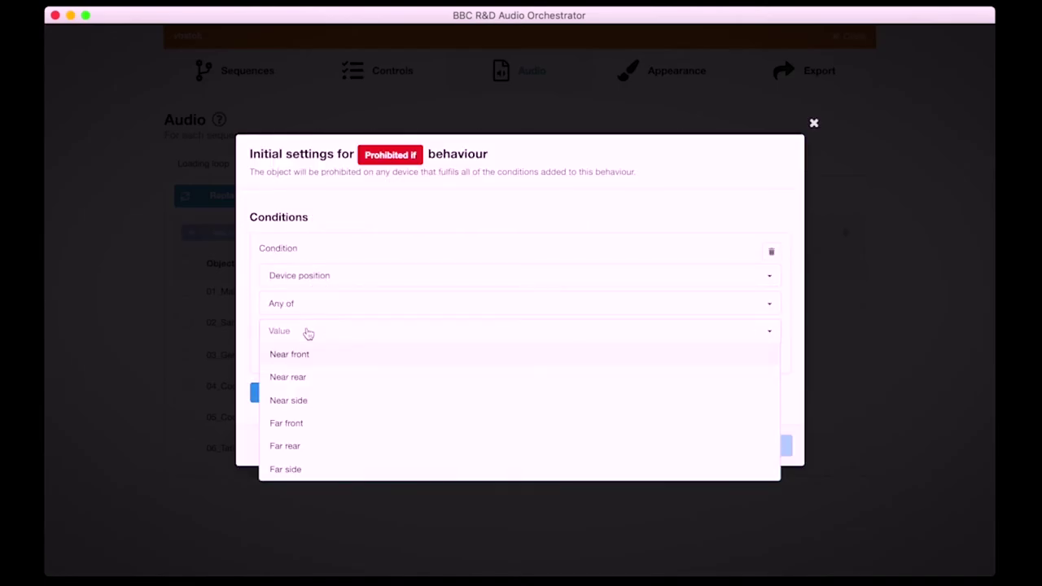
left_click(307, 376)
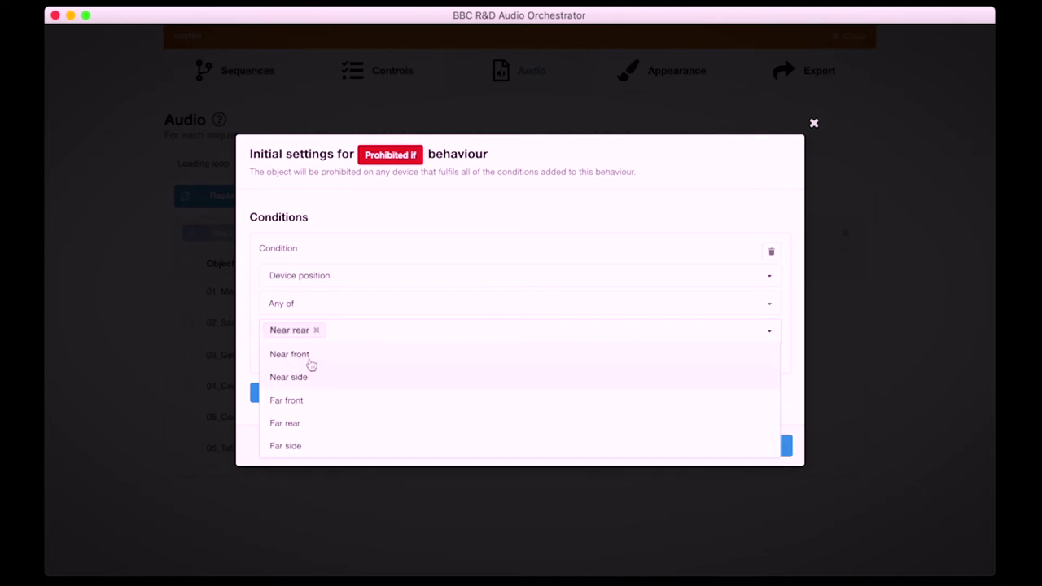
left_click(315, 419)
left_click(744, 442)
left_click(746, 446)
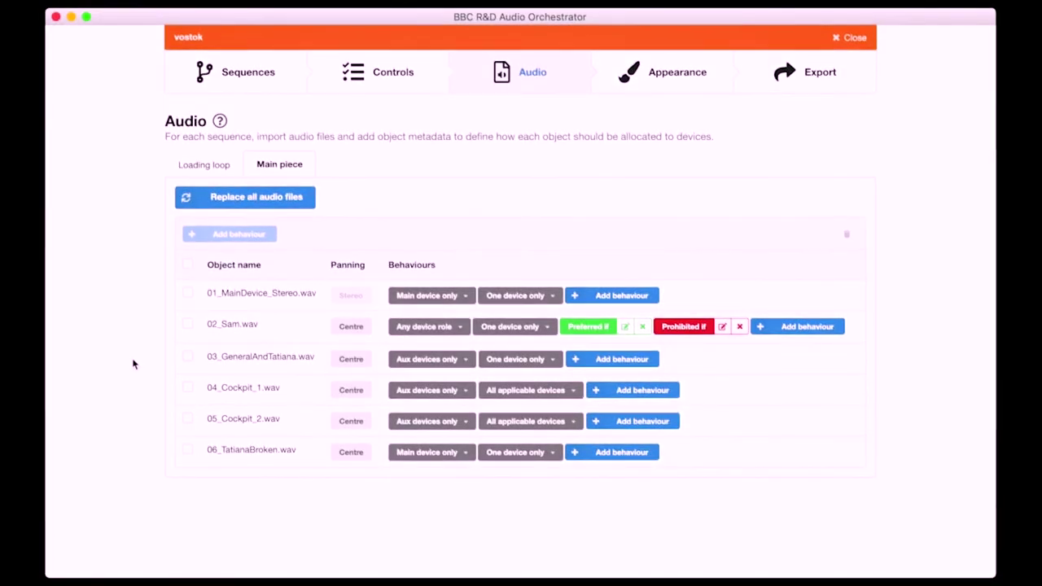
- Add an "Exclusive" behaviour to 03_GeneralAndTatiana.wav in the Main piece
left_click(188, 359)
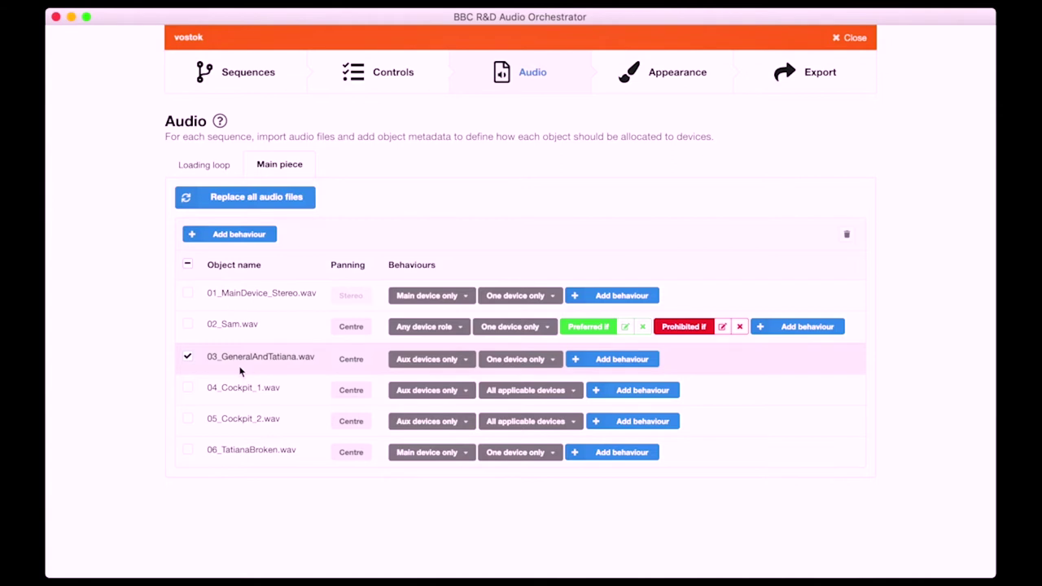
left_click(188, 357)
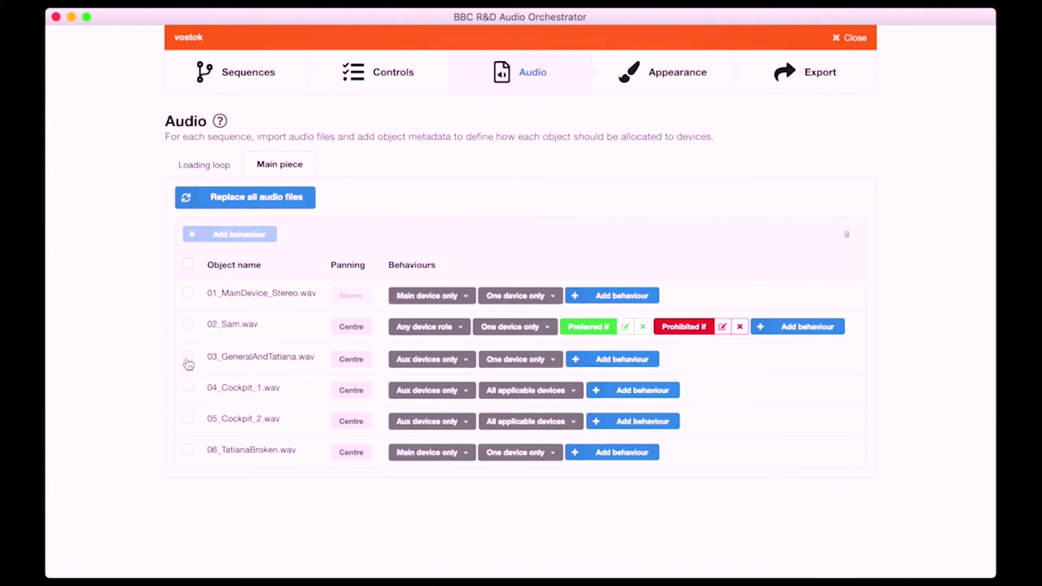
left_click(652, 364)
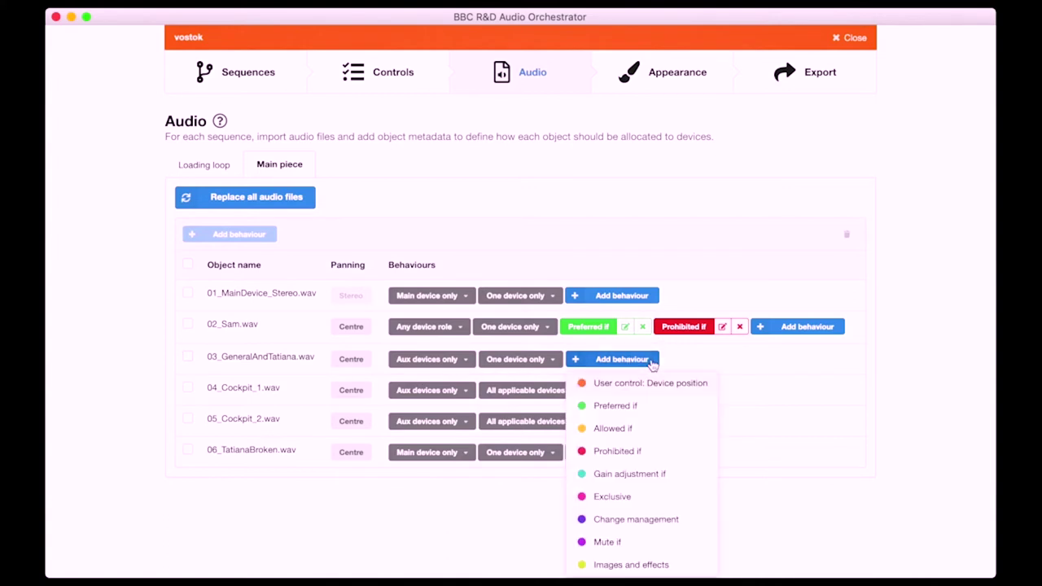
left_click(657, 500)
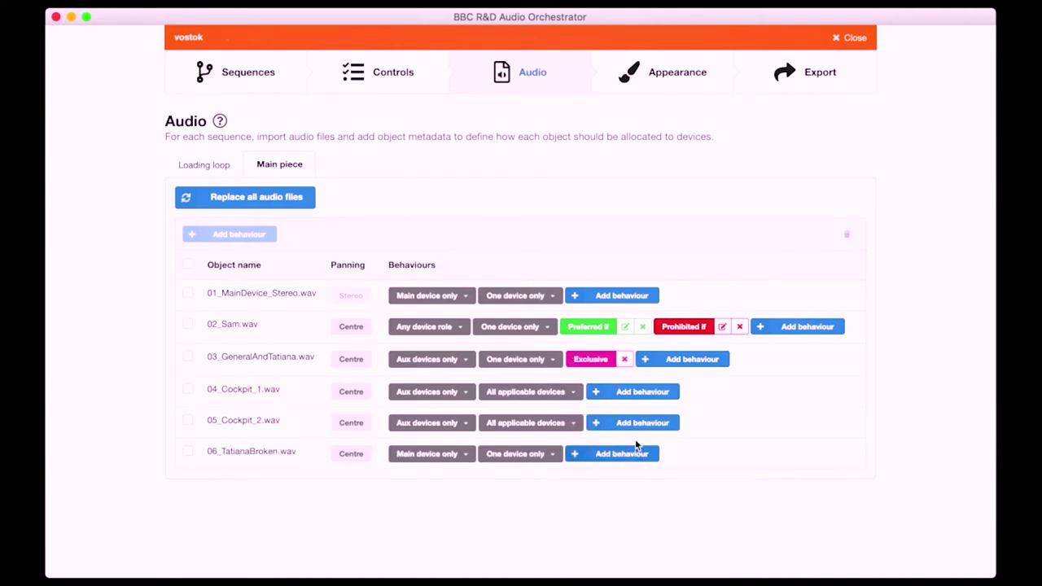
- Add an "Allowed if" behaviour to 03_GeneralAndTatiana.wav with the condition Number of devices currently connected Greater than 2
mouse_move(603, 371)
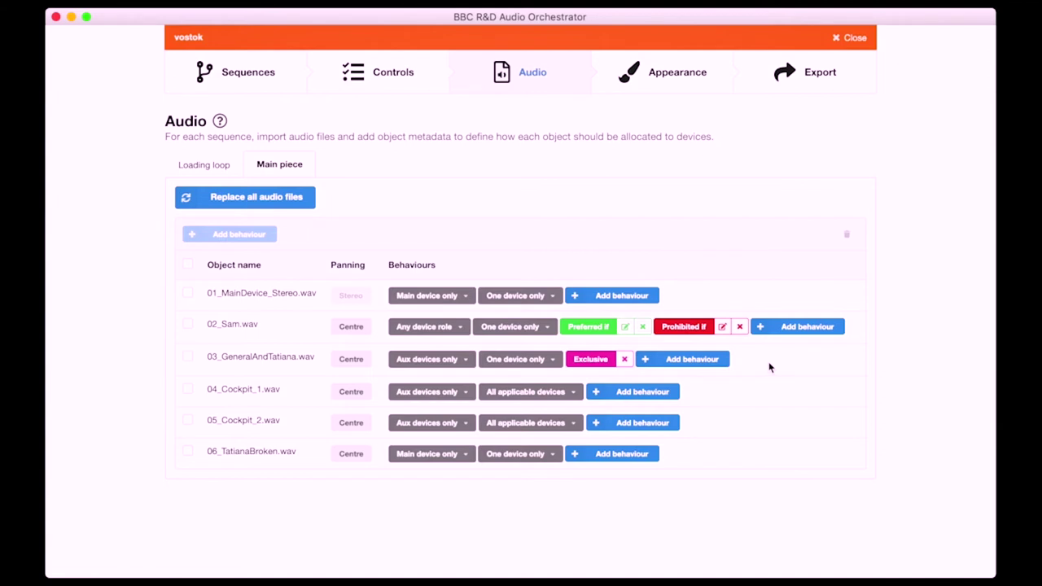
left_click(721, 361)
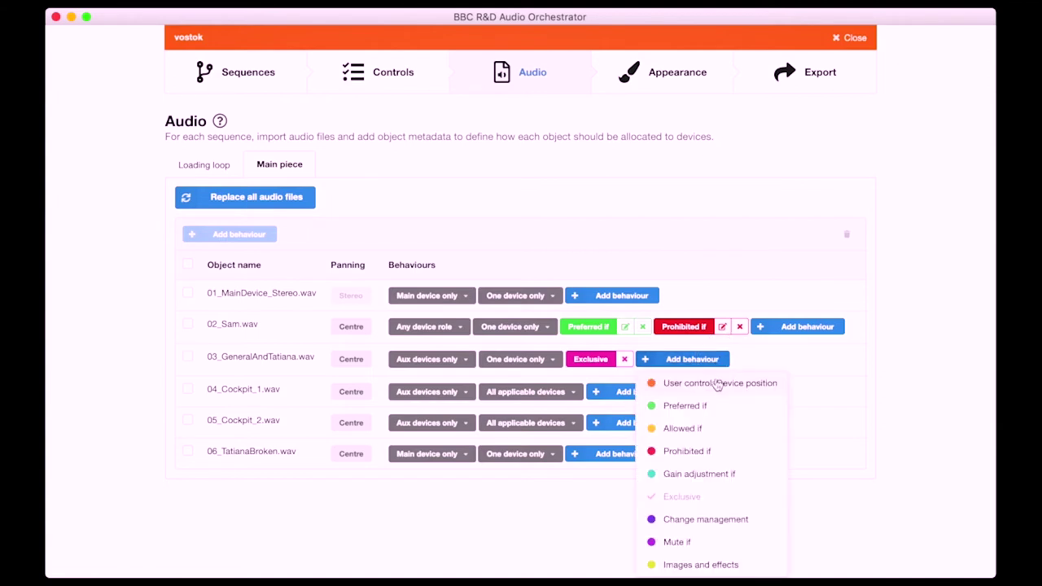
left_click(765, 427)
left_click(308, 326)
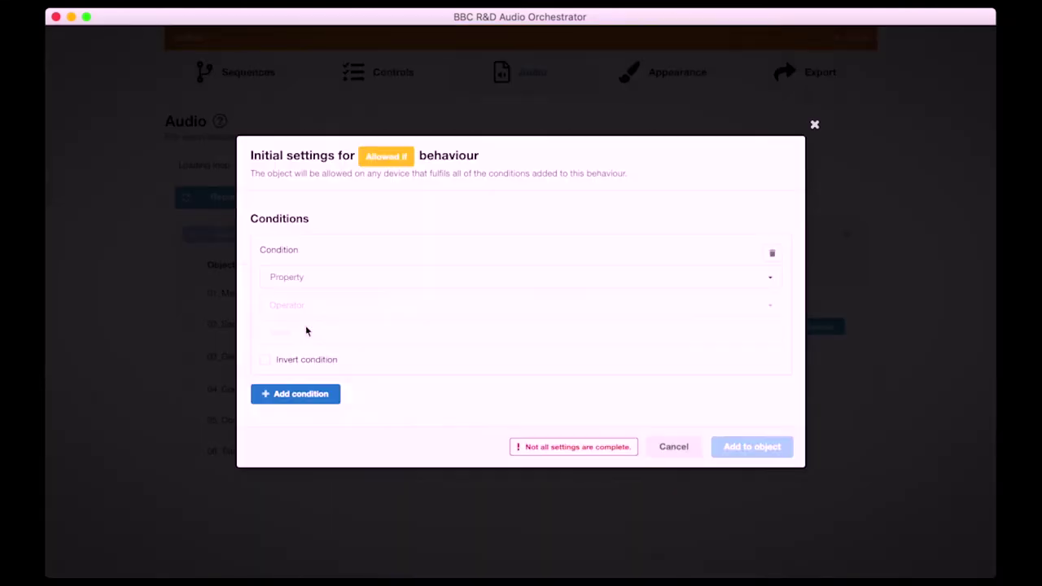
left_click(314, 278)
scroll(348, 368, "down", 2)
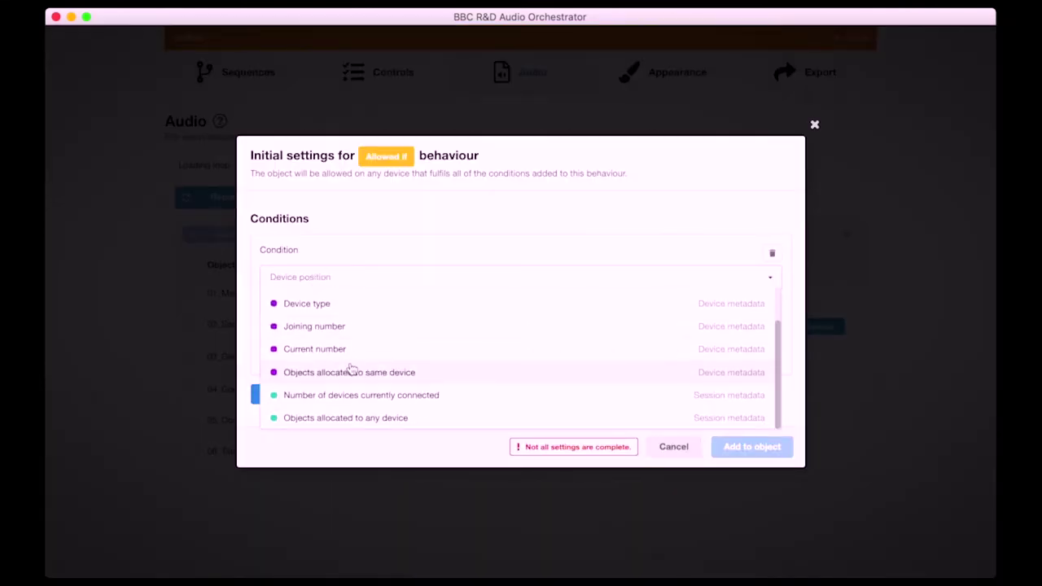
left_click(394, 402)
left_click(340, 314)
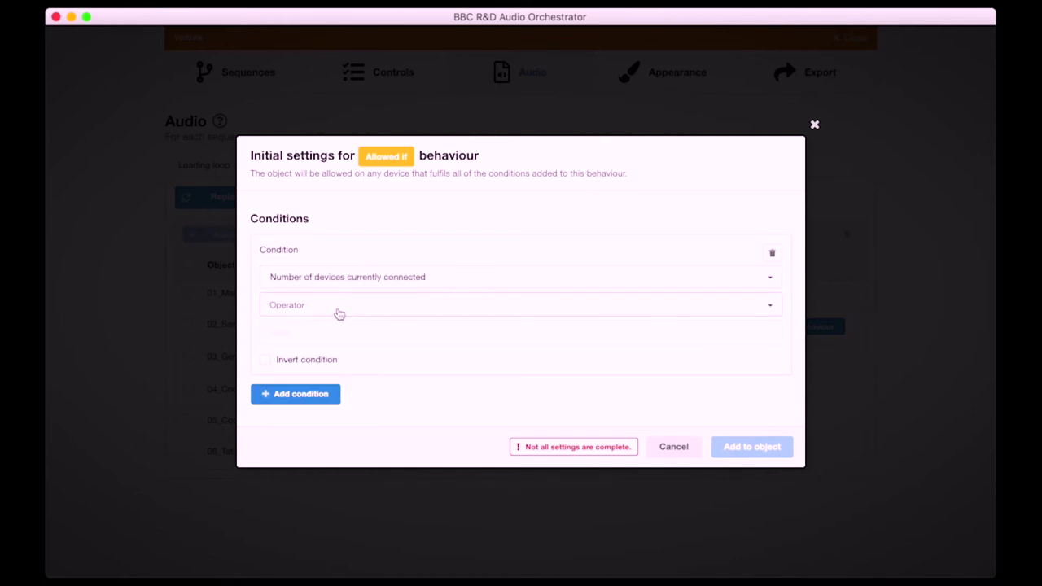
left_click(333, 397)
left_click(304, 334)
type("2")
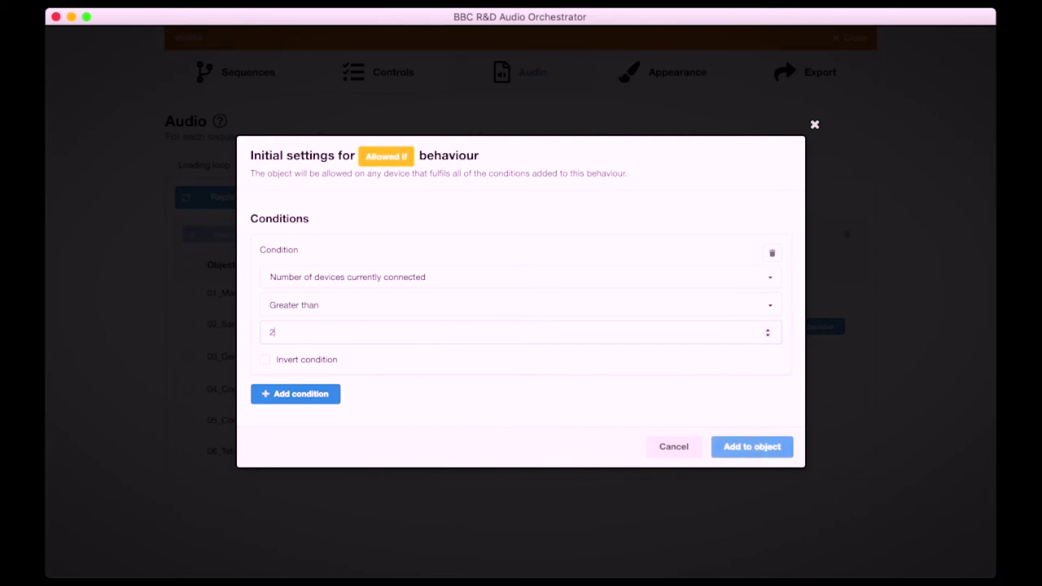
left_click(756, 449)
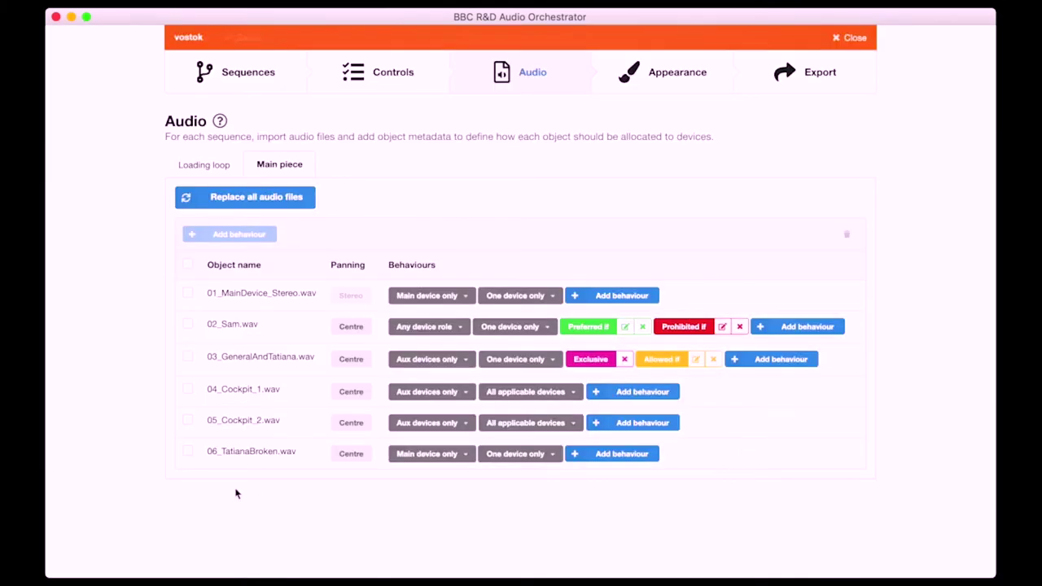
- Add a "Mute if" behaviour to 06_TatianaBroken.wav with "3: GeneralAndTatiana" as the reference object
left_click(188, 455)
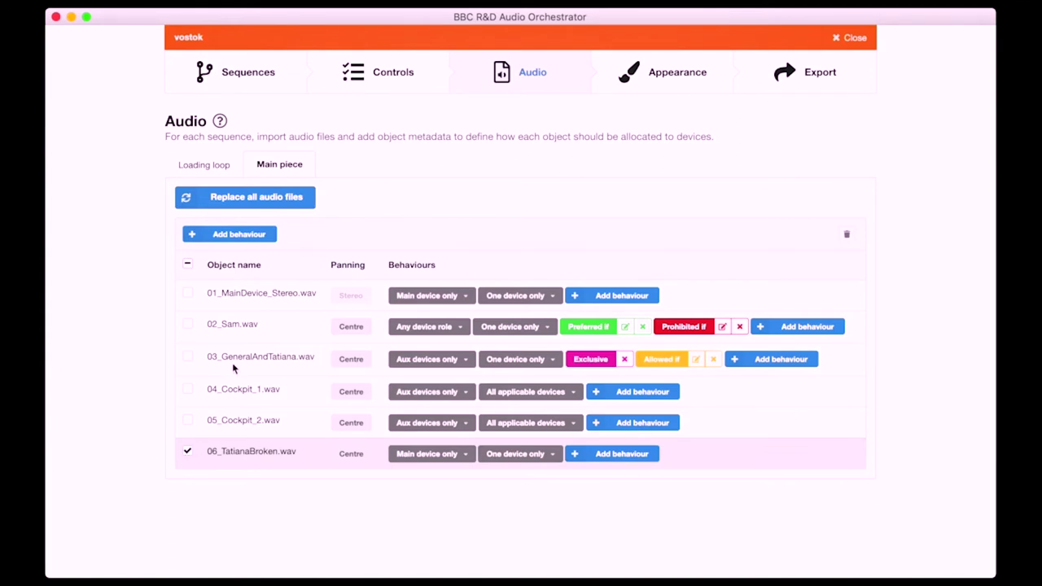
left_click(188, 453)
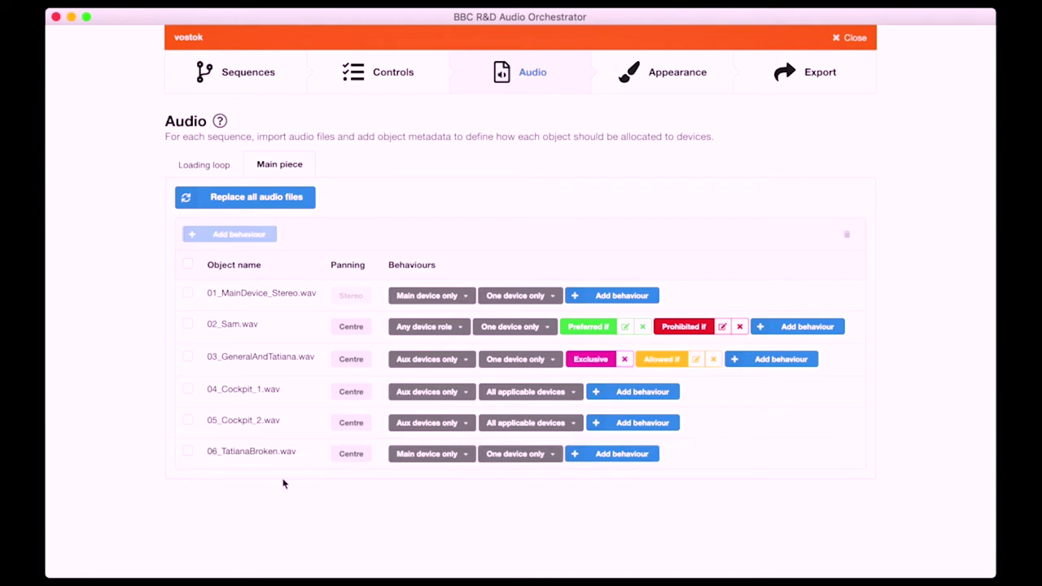
left_click(651, 456)
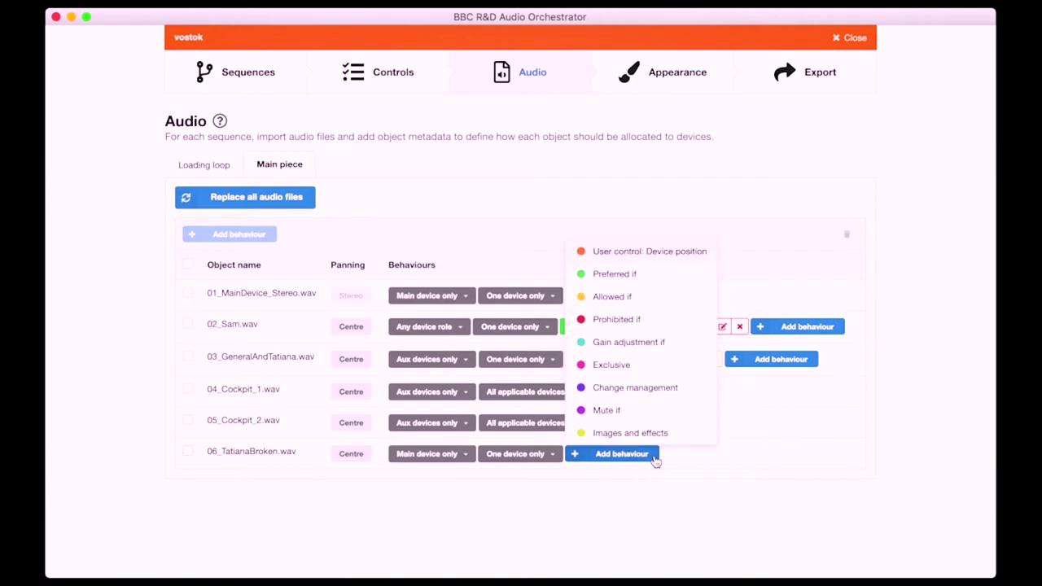
left_click(649, 415)
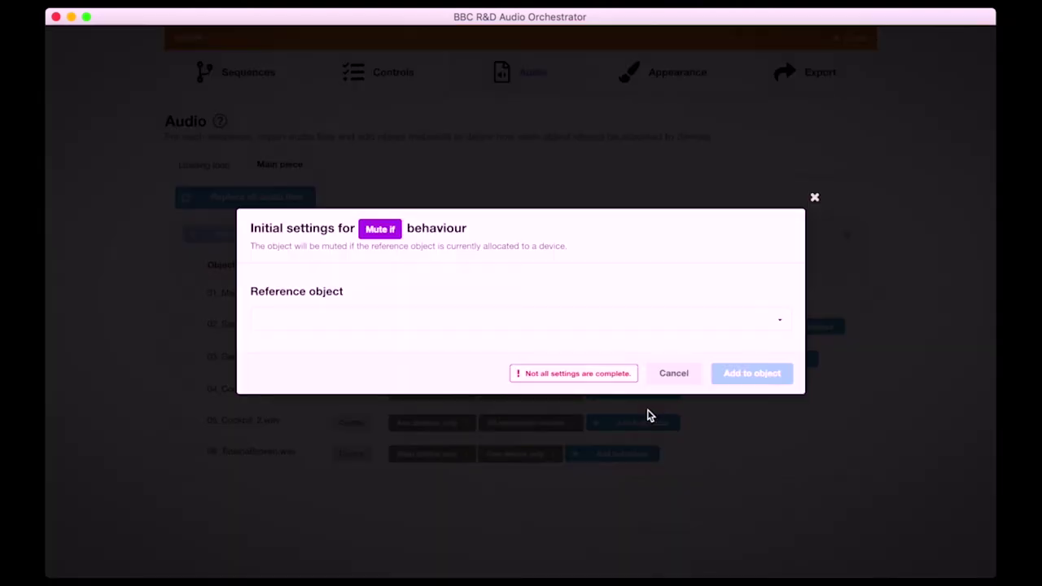
left_click(363, 321)
left_click(342, 389)
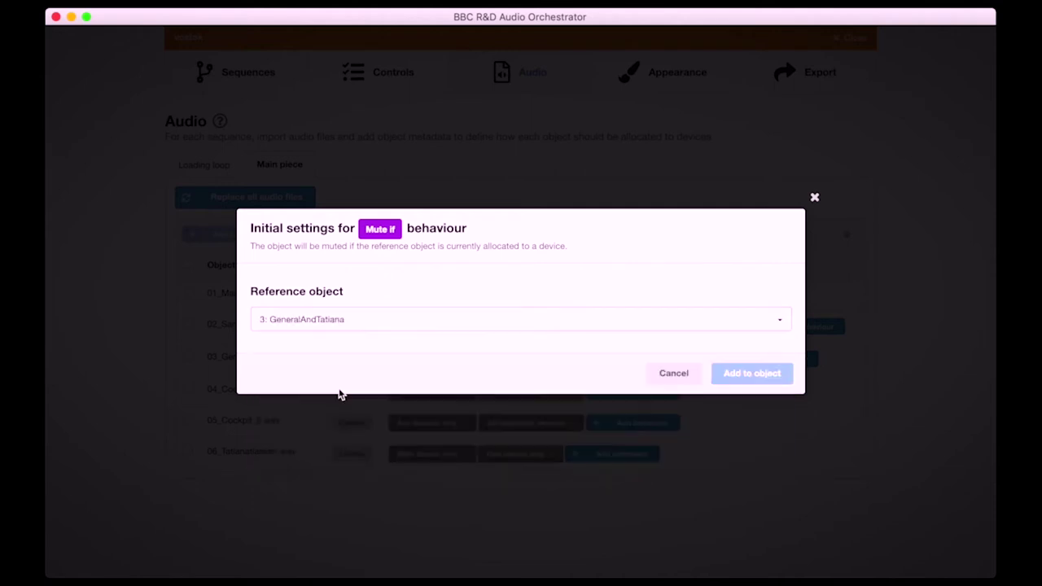
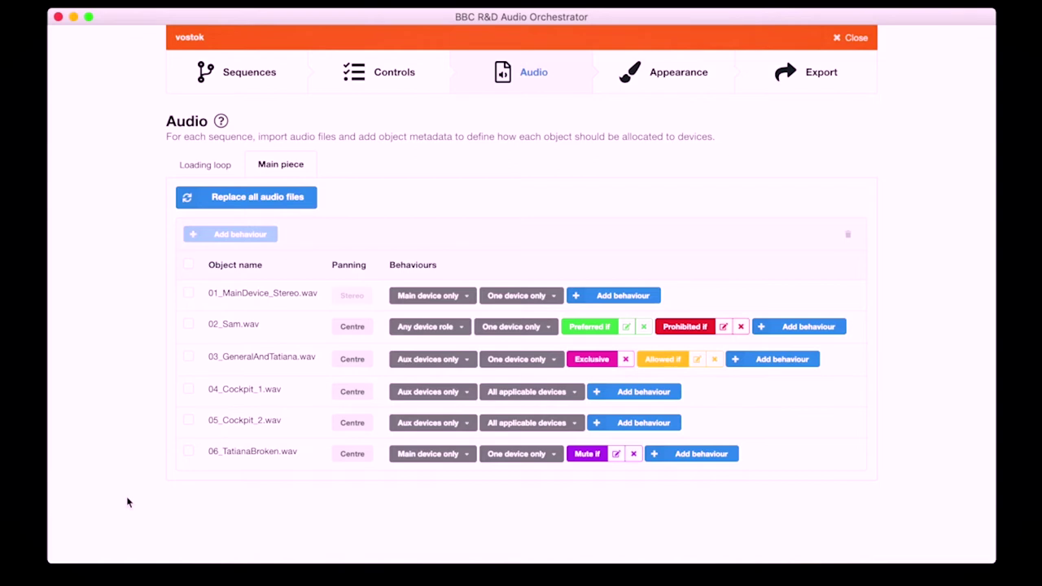
- Add an "Images and effects" behaviour to 02_Sam.wav showing radio-mast.png from 0 seconds to the end of the sequence
left_click(811, 333)
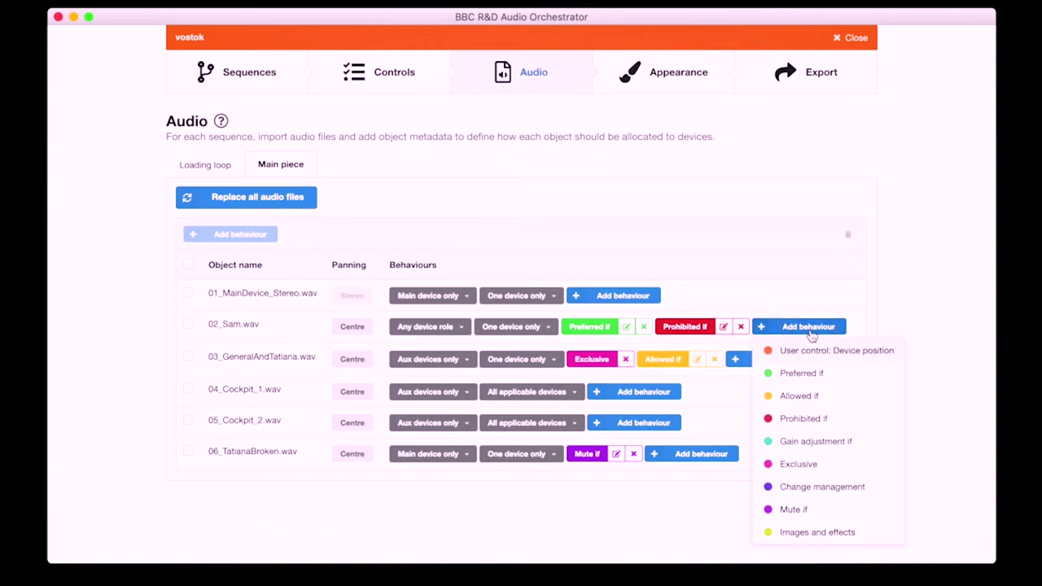
left_click(865, 536)
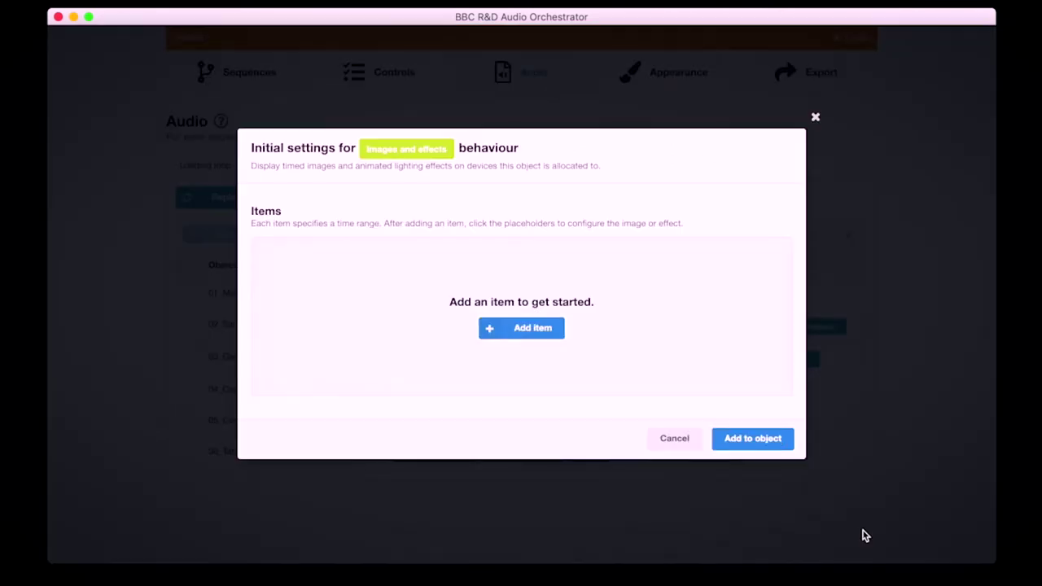
left_click(531, 330)
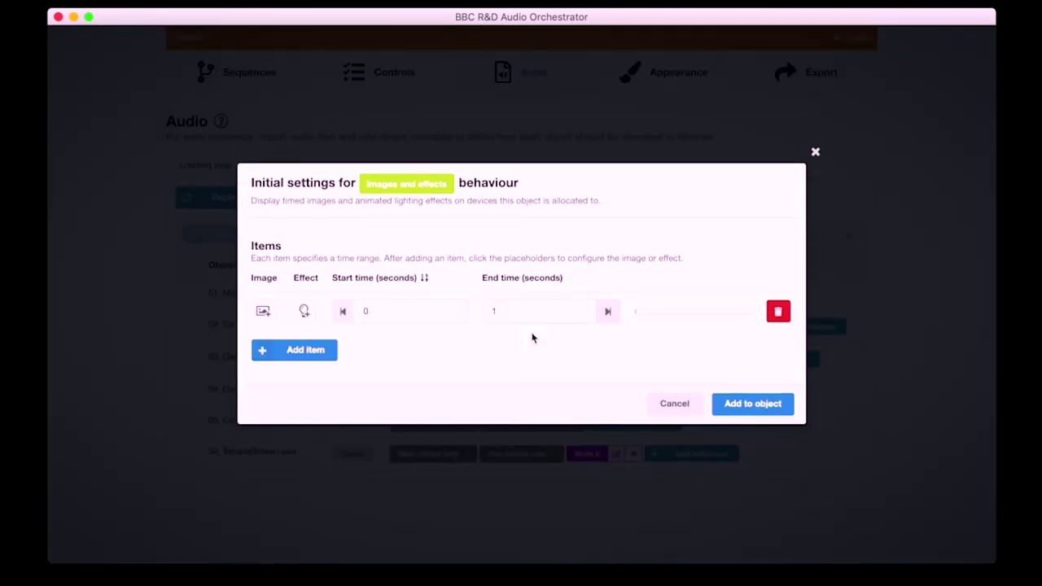
left_click(263, 311)
left_click(309, 284)
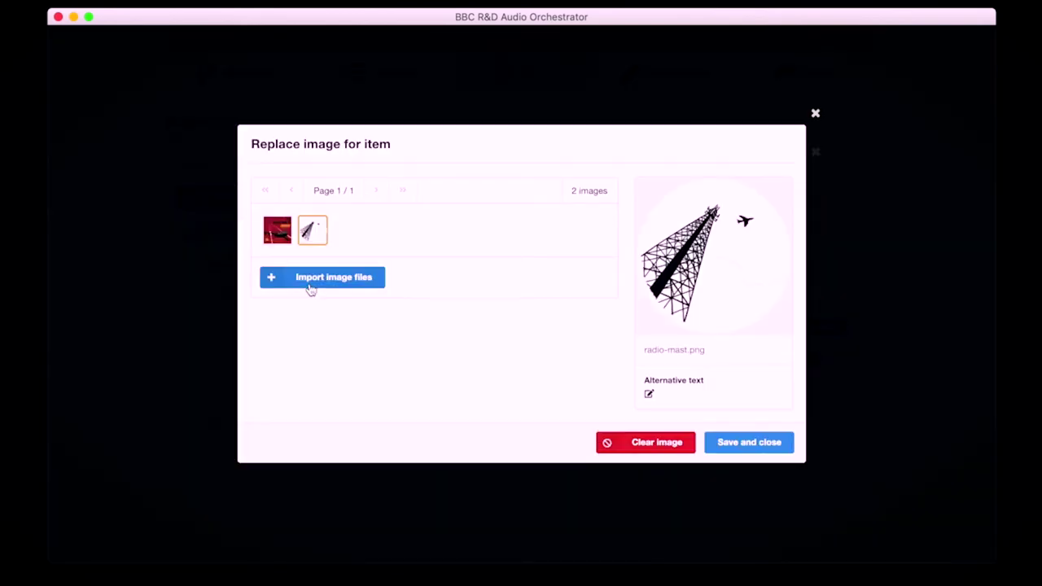
left_click(754, 442)
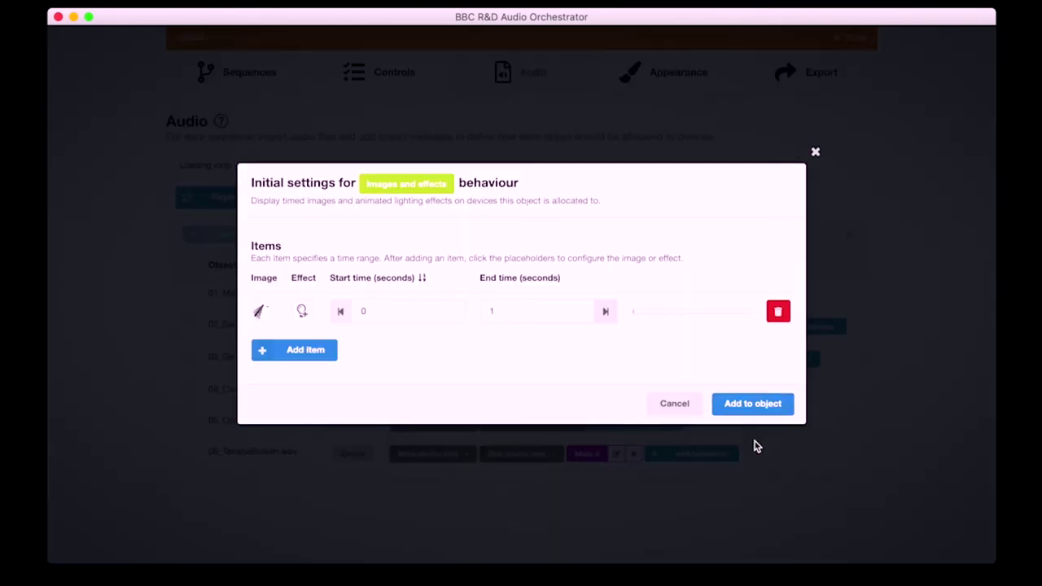
left_click(605, 313)
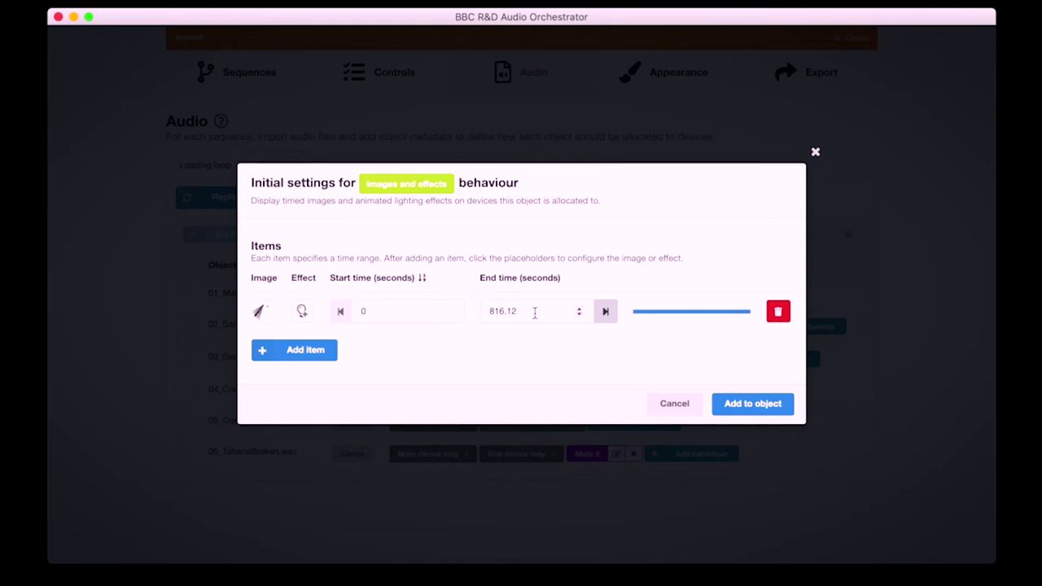
left_click(751, 404)
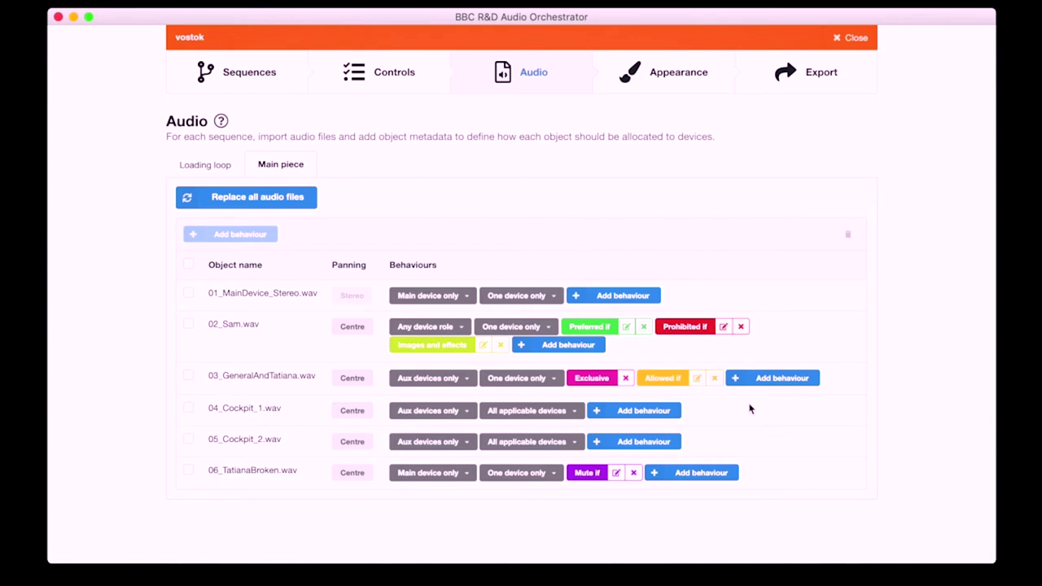
- Start an "Images and effects" behaviour for 03_GeneralAndTatiana.wav with one item whose lighting effect uses the smooth wave animation shape
left_click(770, 380)
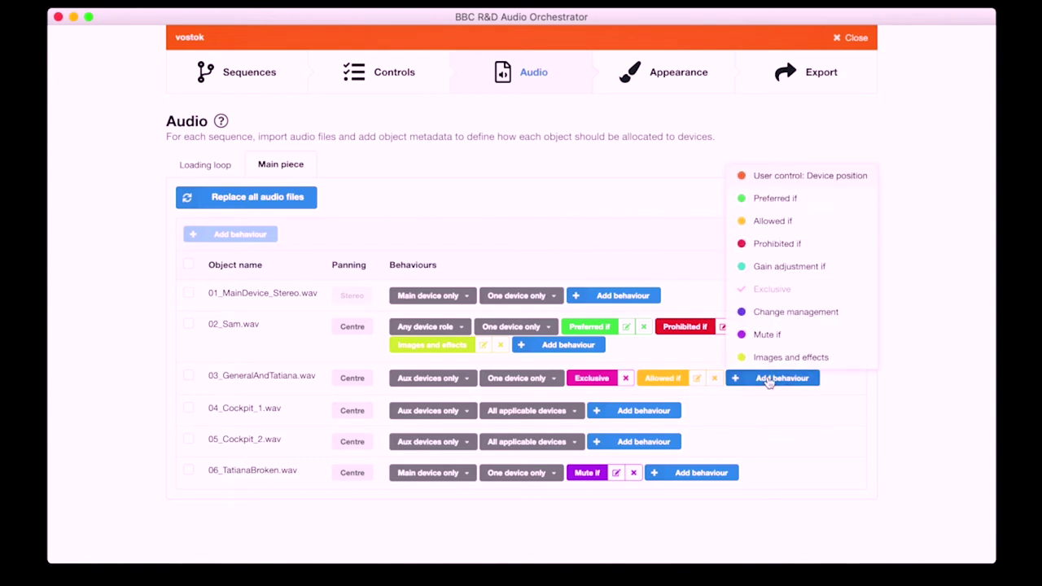
left_click(831, 360)
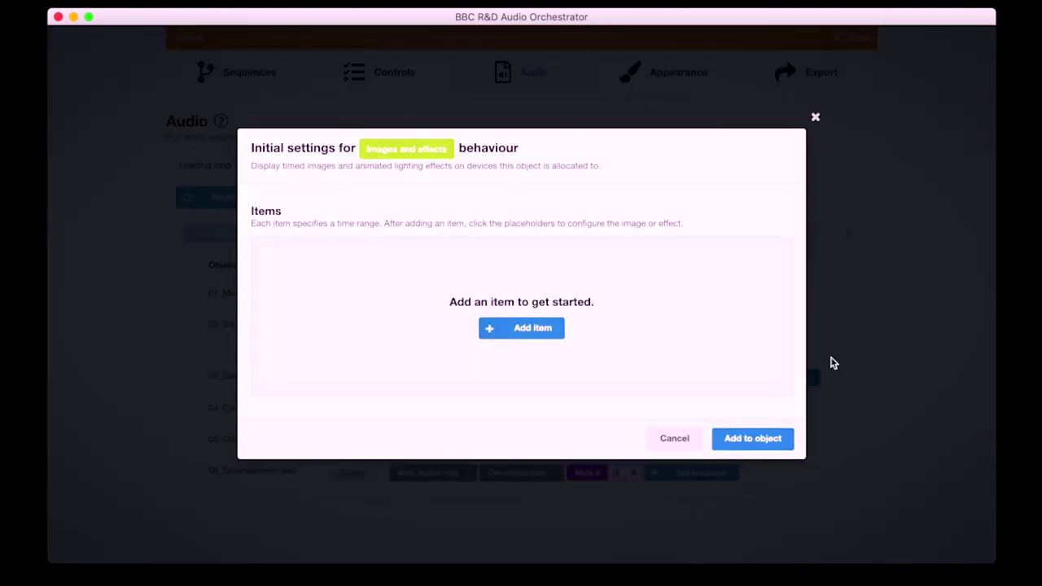
left_click(537, 333)
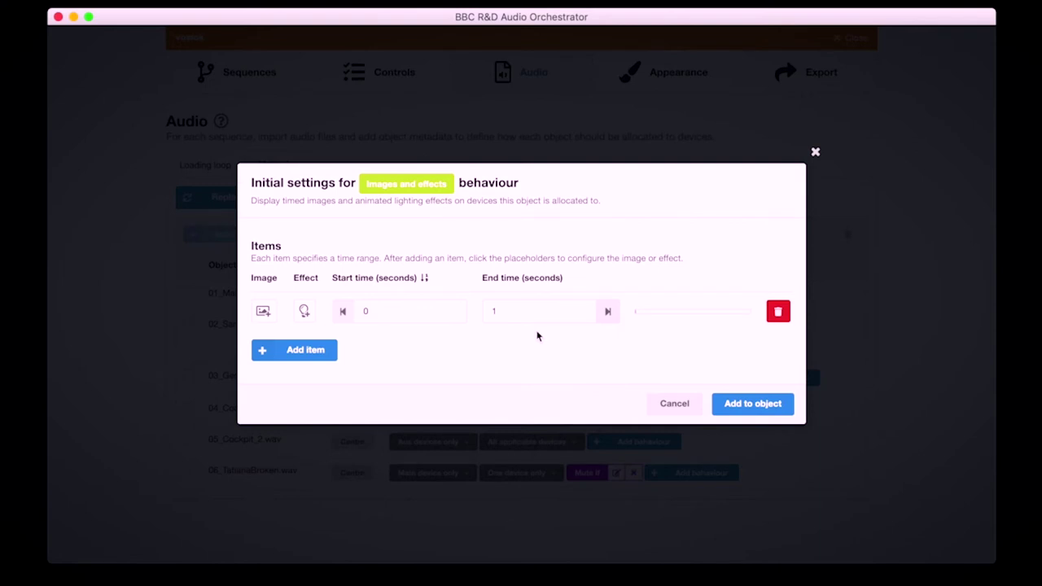
left_click(305, 313)
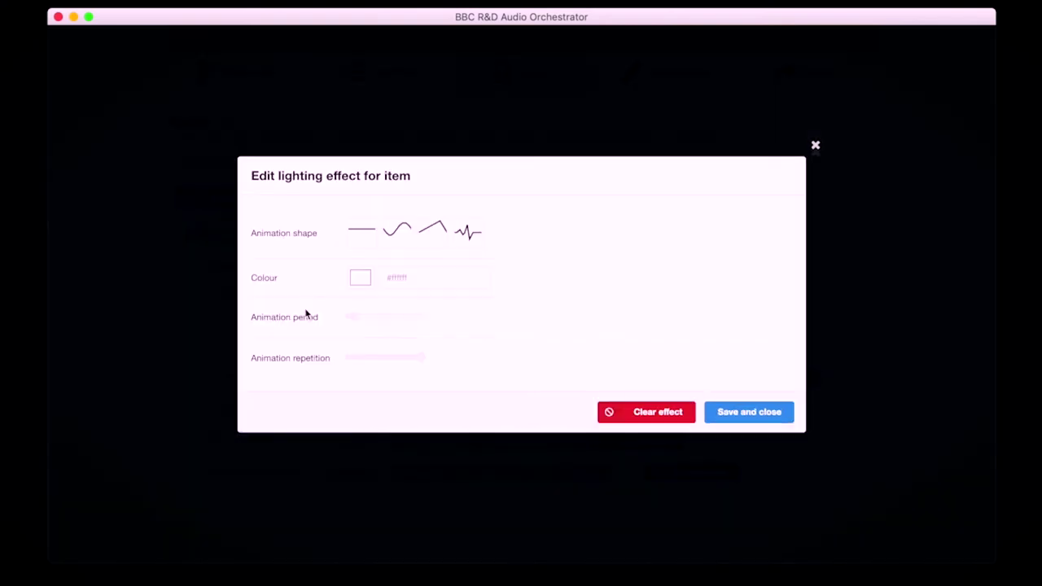
left_click(396, 234)
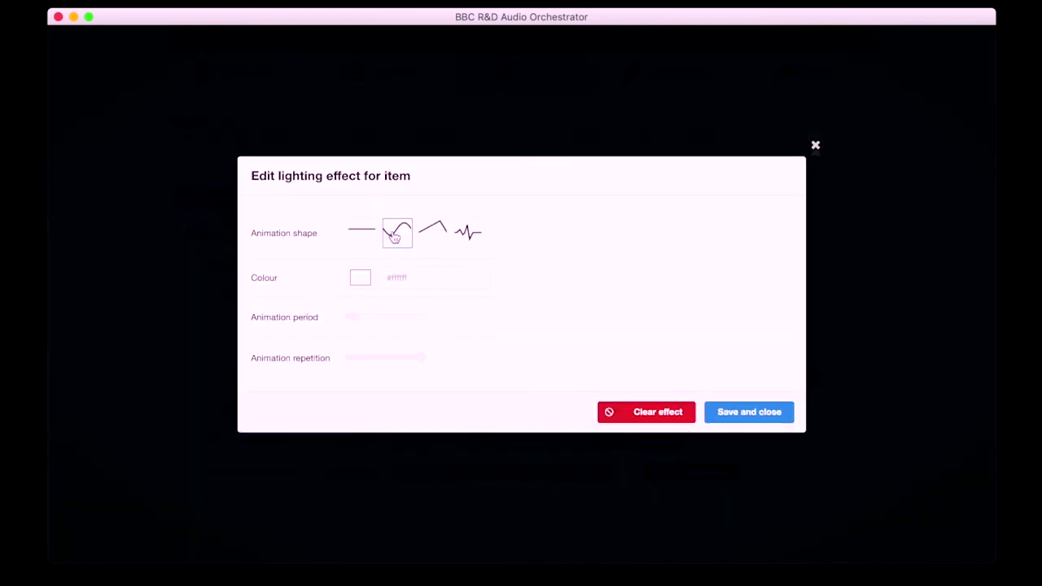
- Give the lighting effect the yellow colour #fbff00 and a 5.5-second period, extend the item to the sequence's end and add the behaviour
left_click(366, 274)
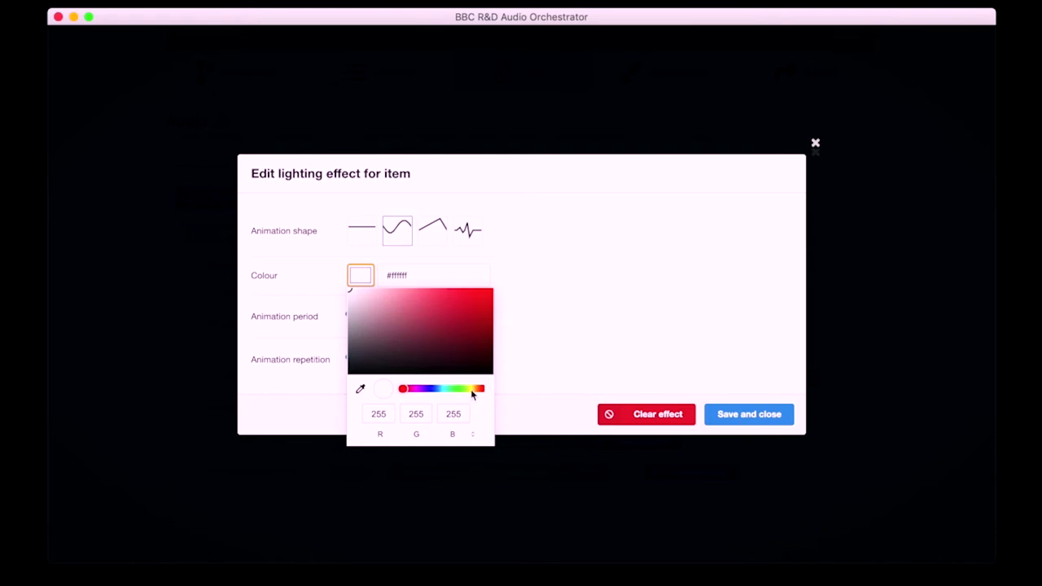
left_click(470, 390)
left_click_drag(468, 305, 553, 260)
left_click(588, 263)
left_click_drag(352, 314, 387, 319)
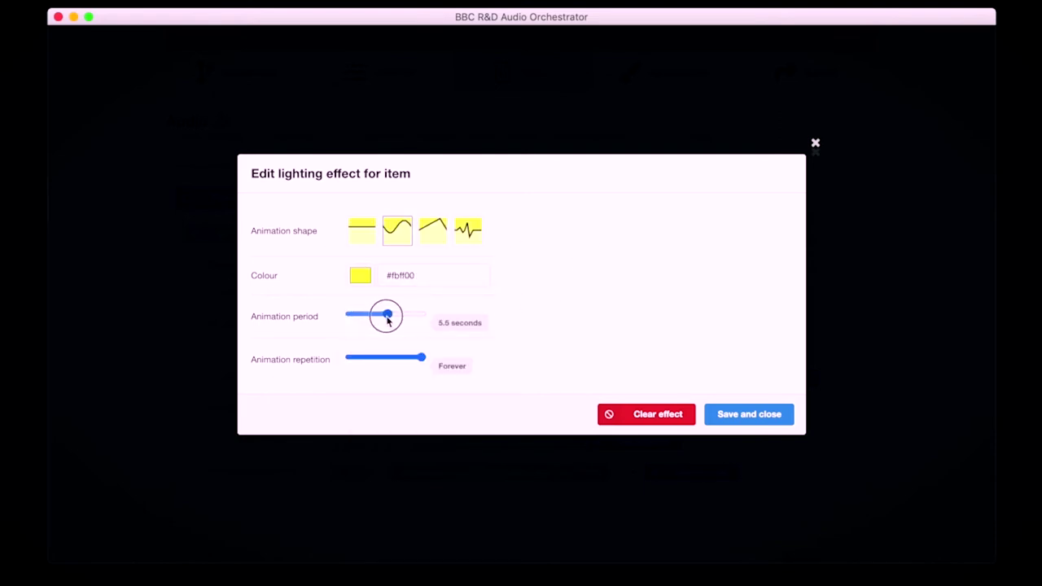
left_click(737, 414)
left_click(609, 314)
left_click(751, 404)
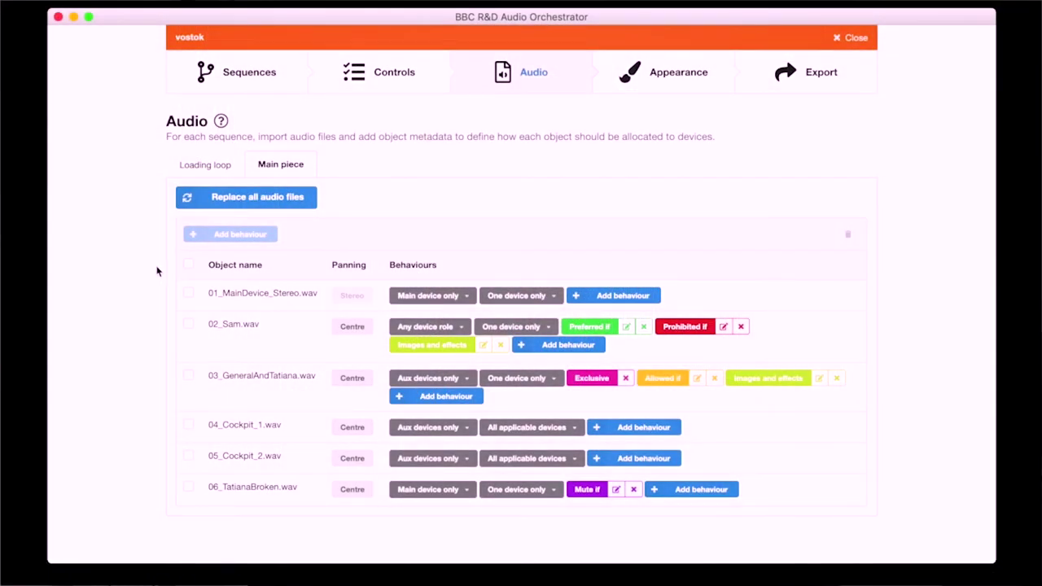
- Add a "Change management" behaviour with its default settings to all six audio objects at once, and clear the selection
left_click(188, 267)
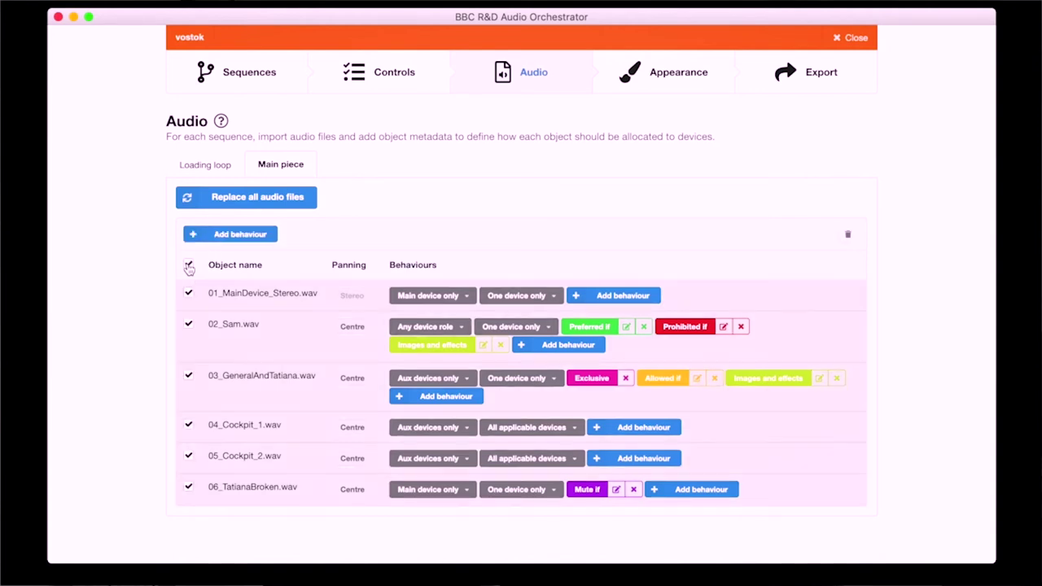
left_click(595, 295)
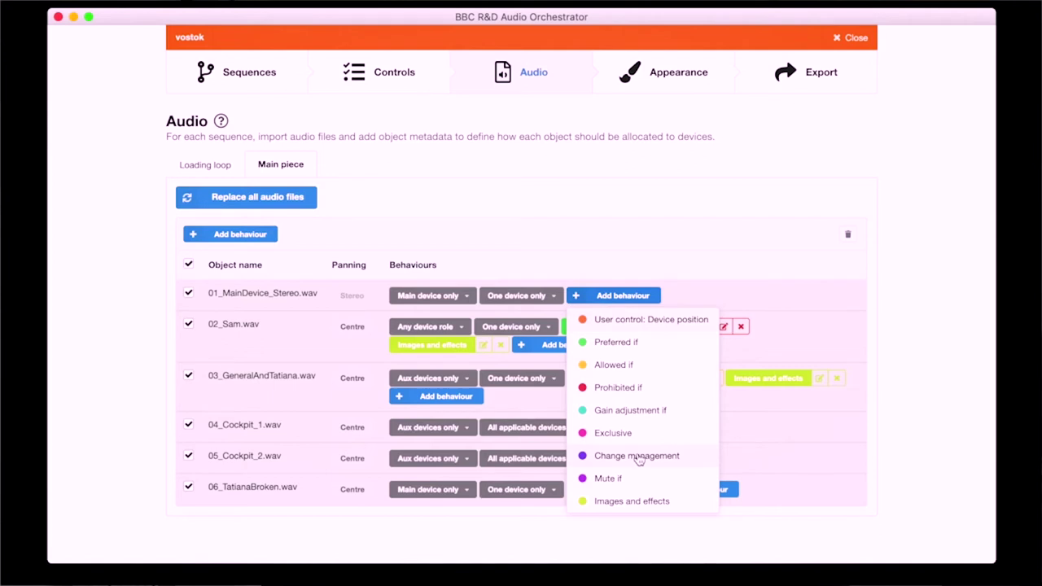
left_click(691, 461)
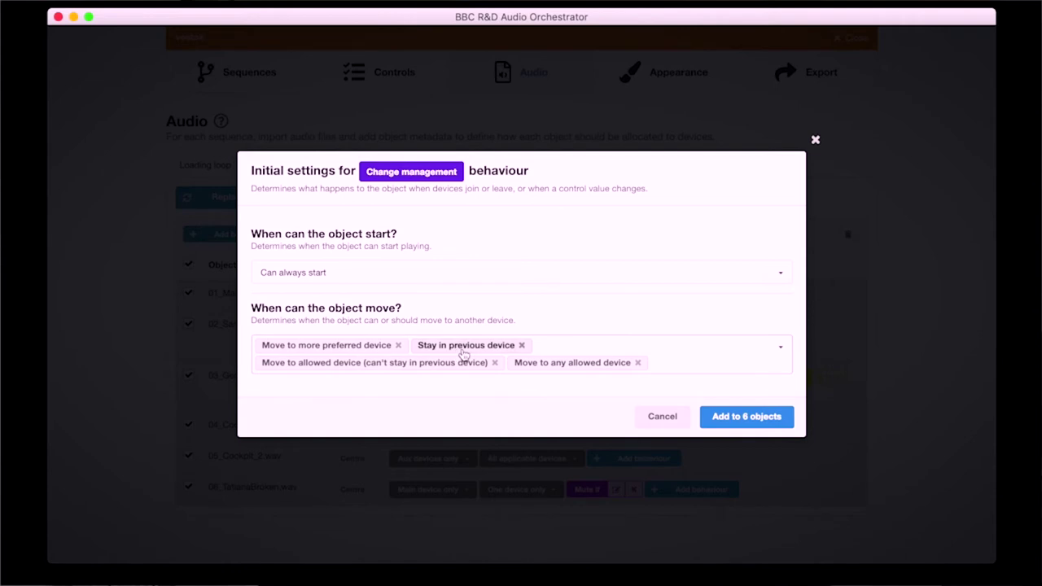
left_click(757, 421)
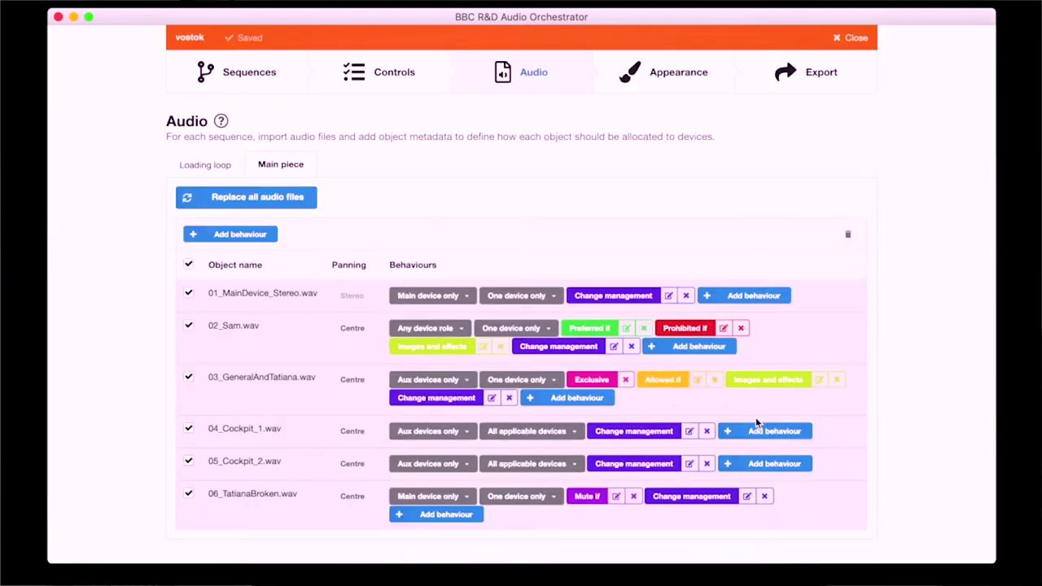
left_click(189, 265)
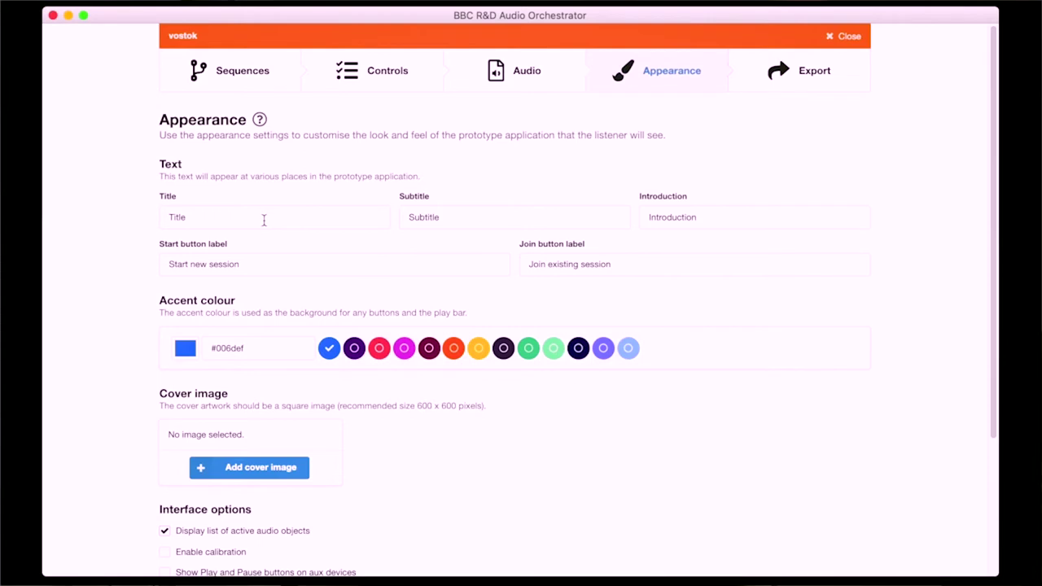
- Set the appearance title to "The Vostok-K Incident", the subtitle to "Audio drama" and the introduction to "Connect your extra devices"
double_click(263, 220)
type("THE Vostok-K Inciden")
double_click(446, 217)
type("Audio drama")
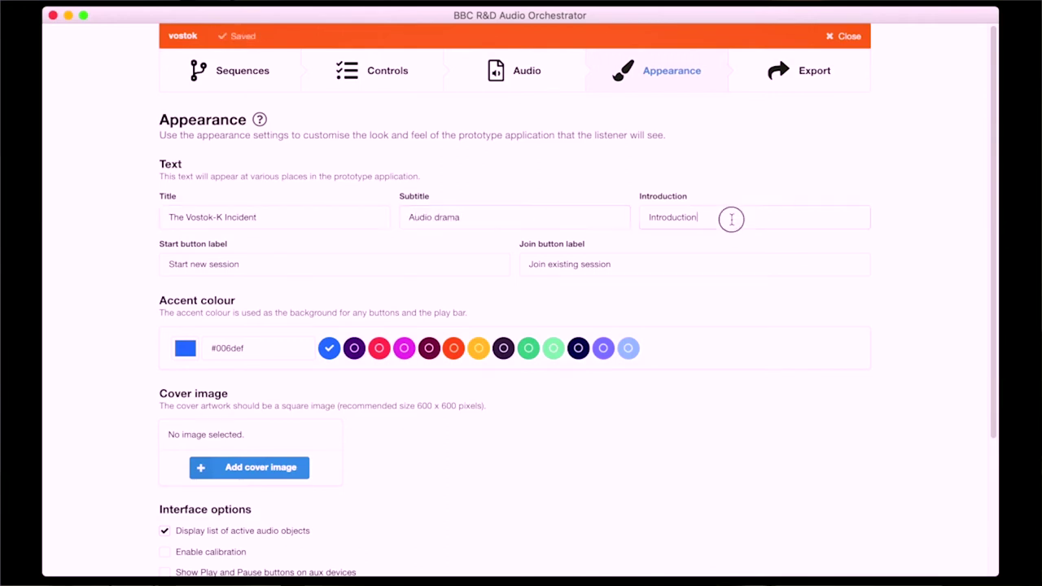
double_click(730, 218)
type("Connect your extra devices")
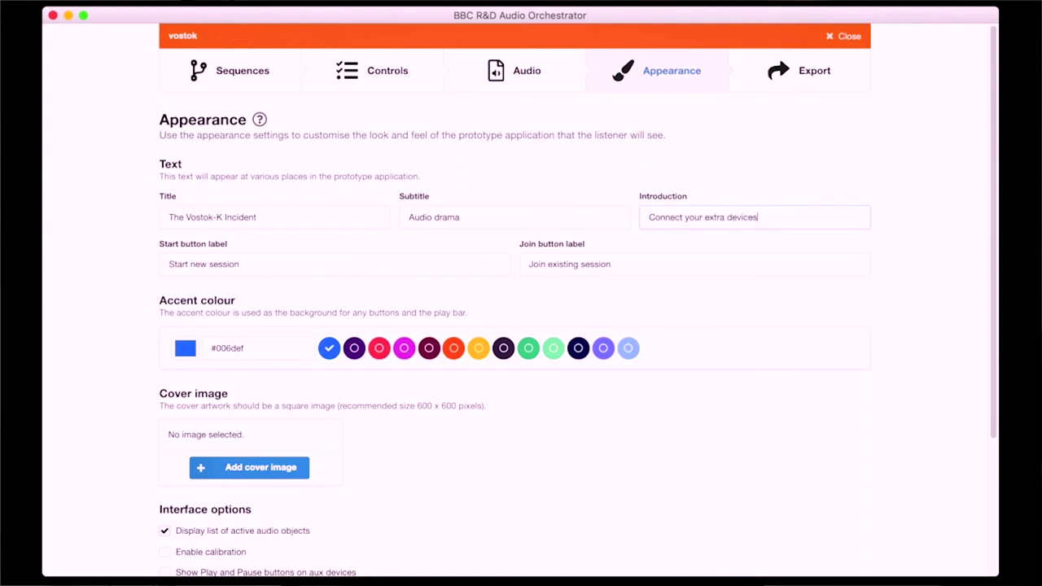
left_click(756, 174)
- Set the accent colour to pure red, #ff0000
left_click(186, 348)
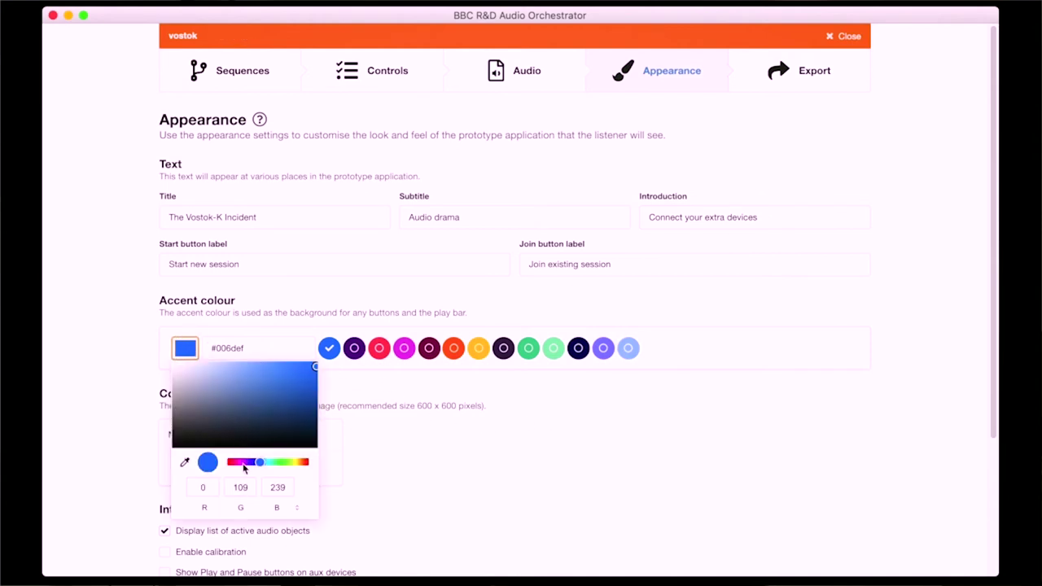
left_click(233, 464)
left_click_drag(231, 467, 209, 461)
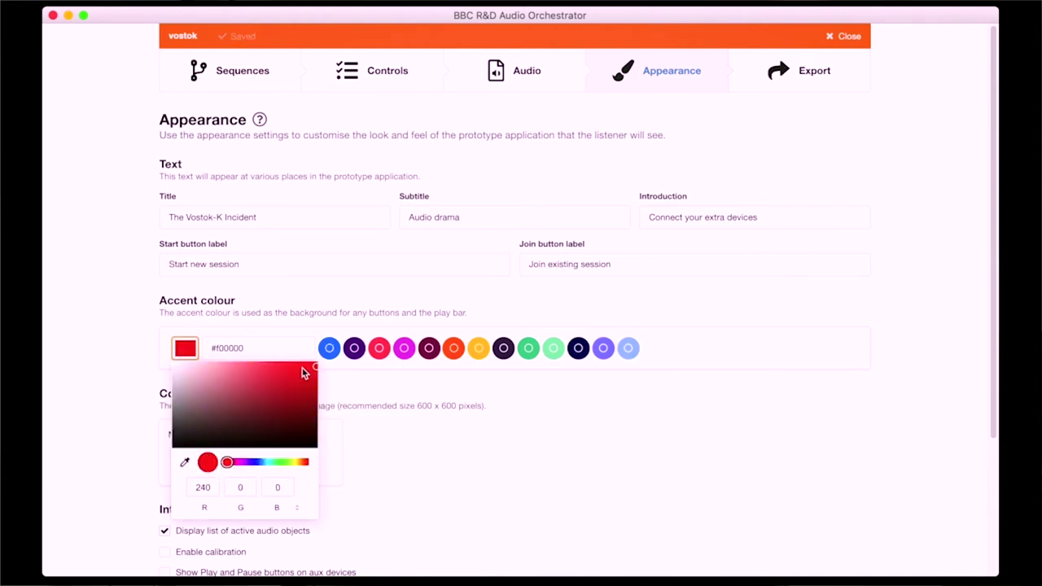
left_click(524, 462)
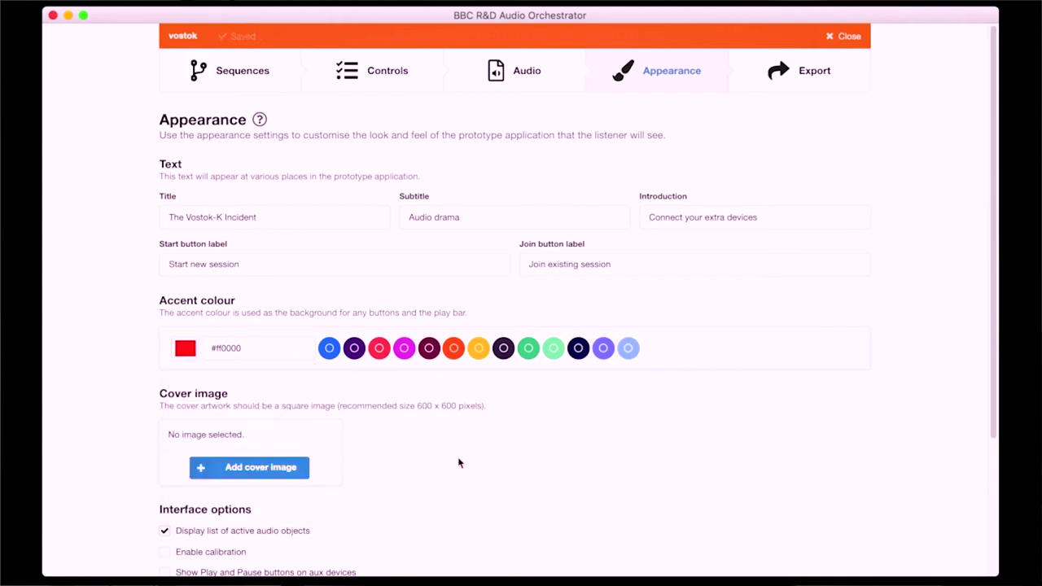
- Add the Vostok-K Incident artwork with the plane on a red background as the cover image
left_click(279, 471)
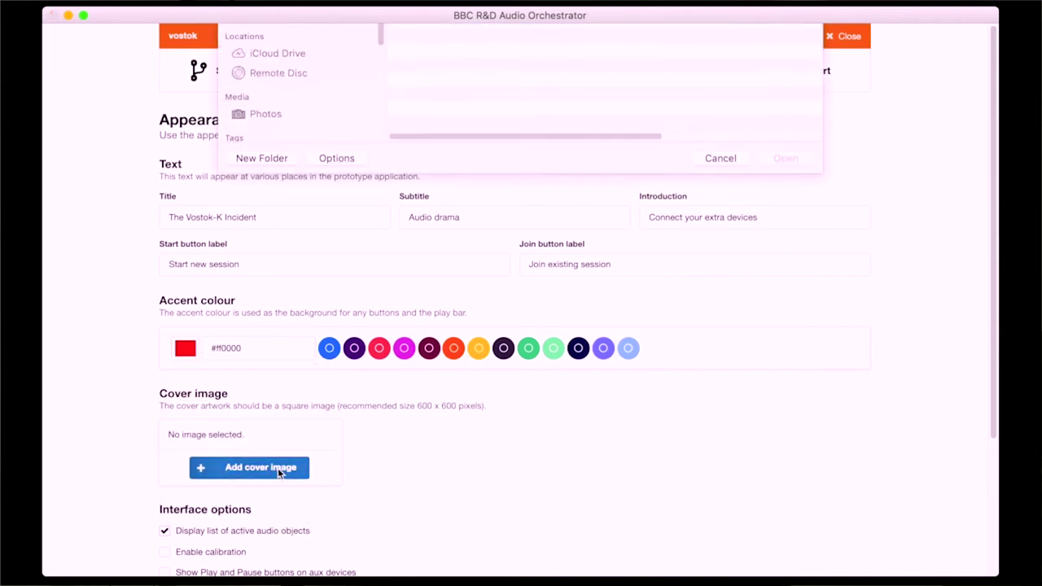
left_click(468, 112)
double_click(468, 109)
scroll(414, 492, "down", 5)
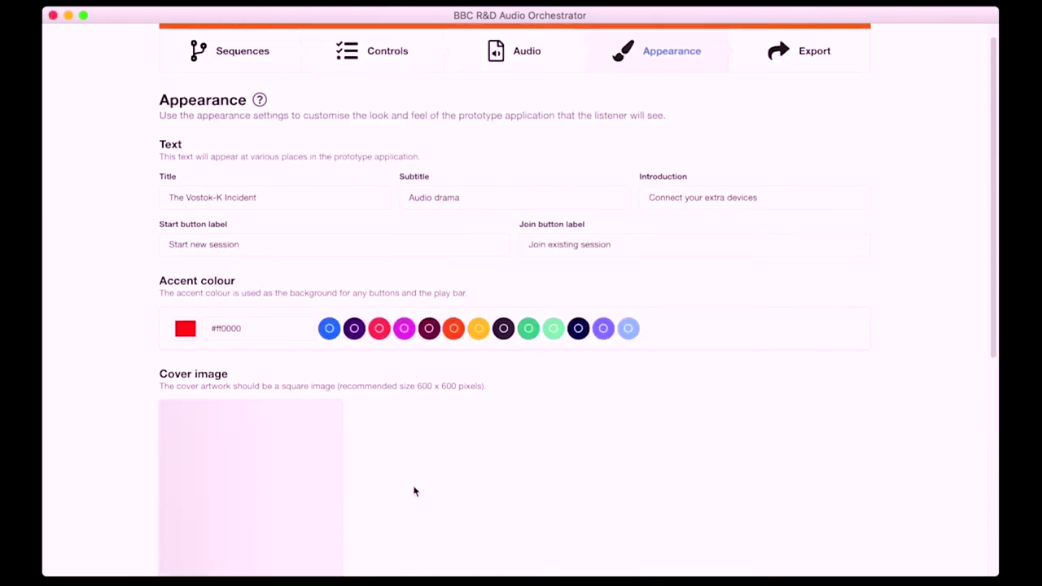
left_click(240, 278)
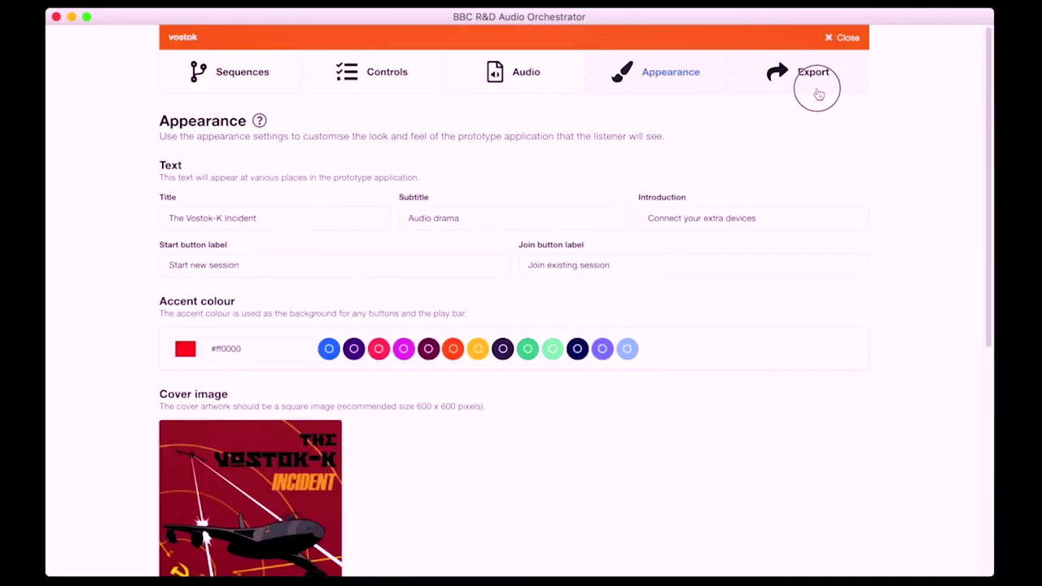
- Preview the project from its export settings and start a new session of the prototype in the browser
left_click(818, 91)
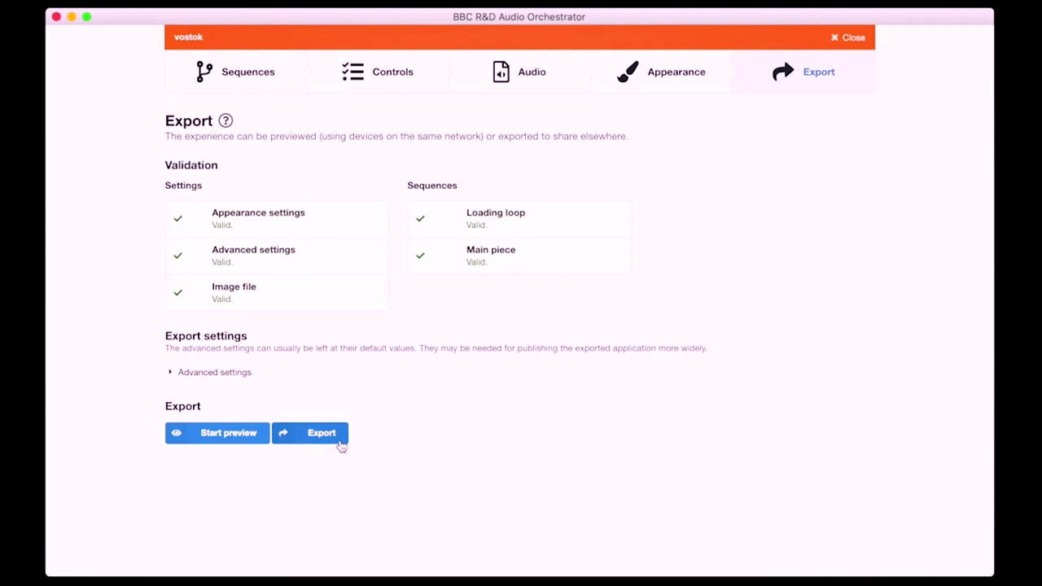
left_click(236, 442)
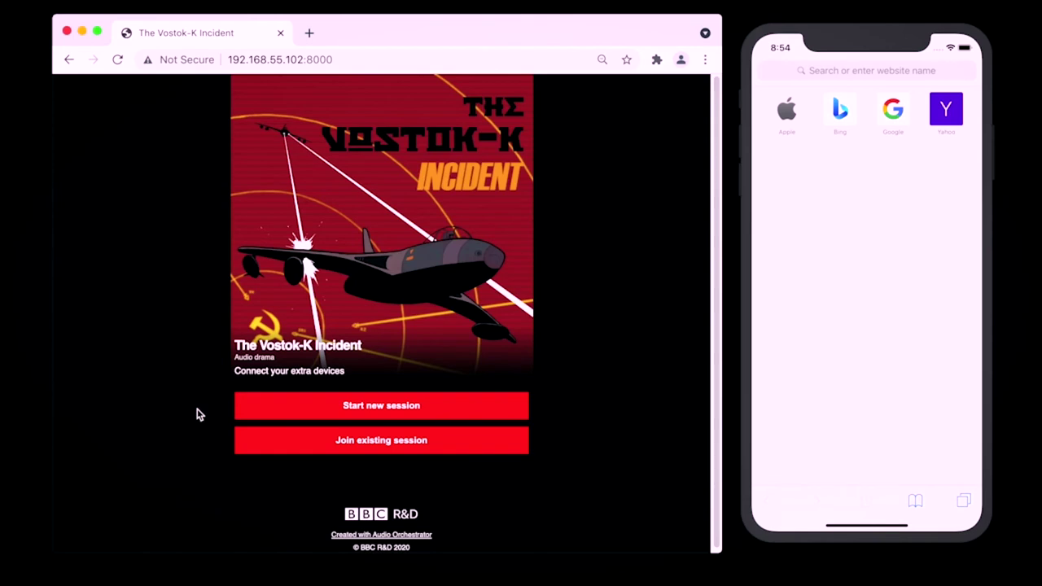
left_click(312, 414)
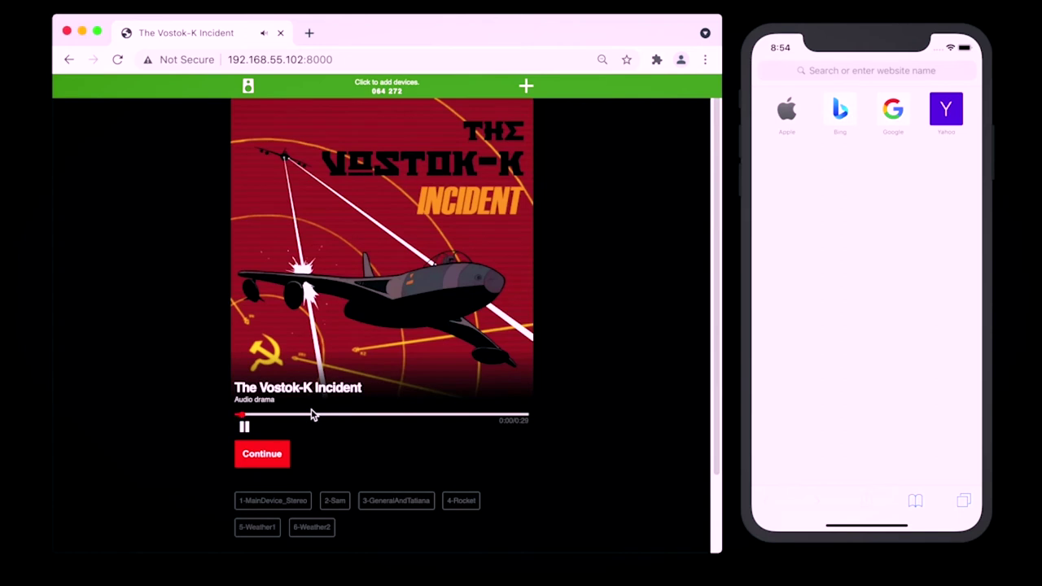
- Copy the session's join link, open it in the simulated iPhone's browser and connect the phone to the session
left_click(526, 86)
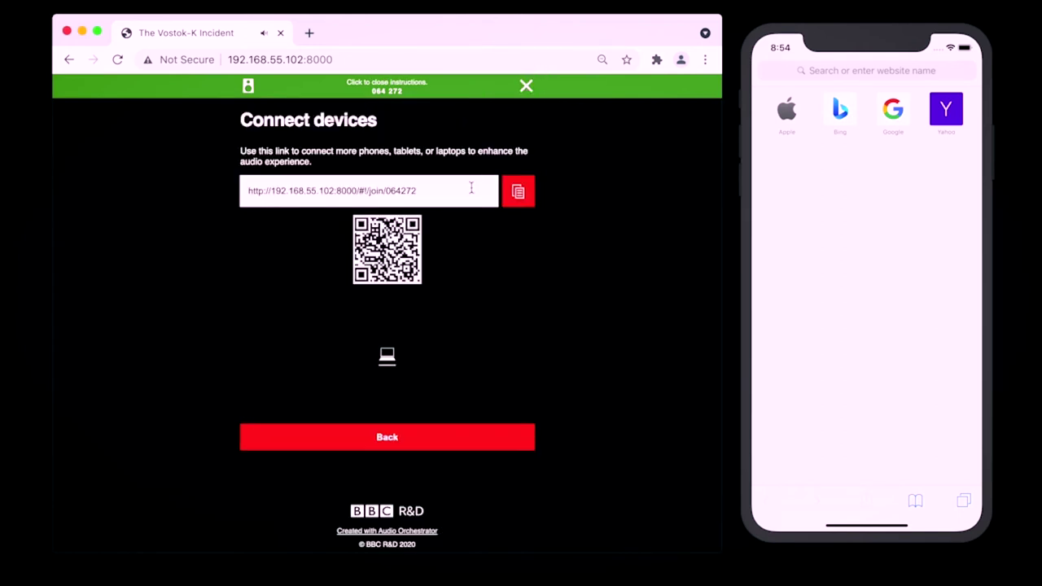
left_click(518, 191)
left_click(846, 68)
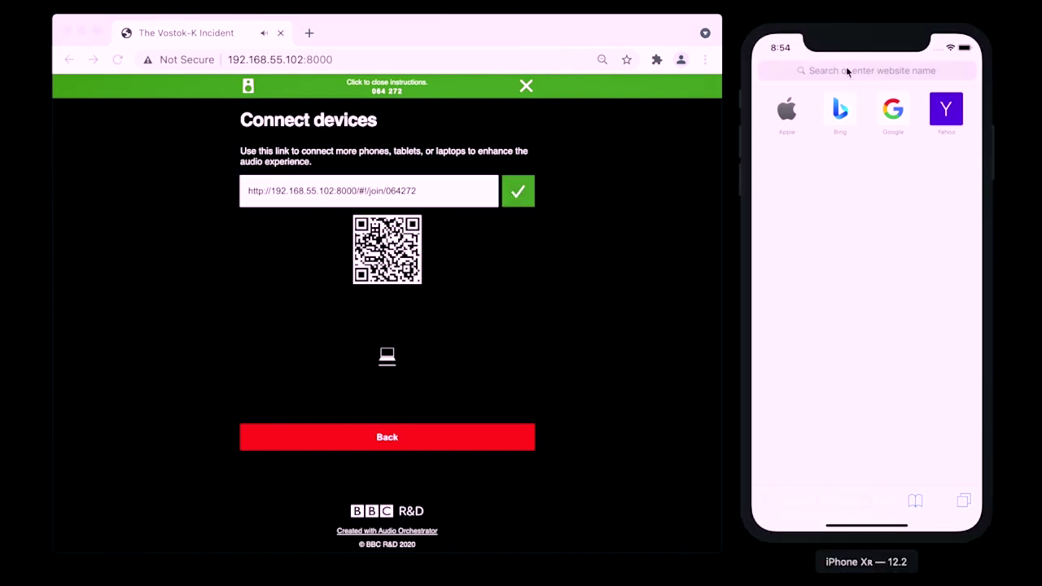
key("super+v")
key("Return")
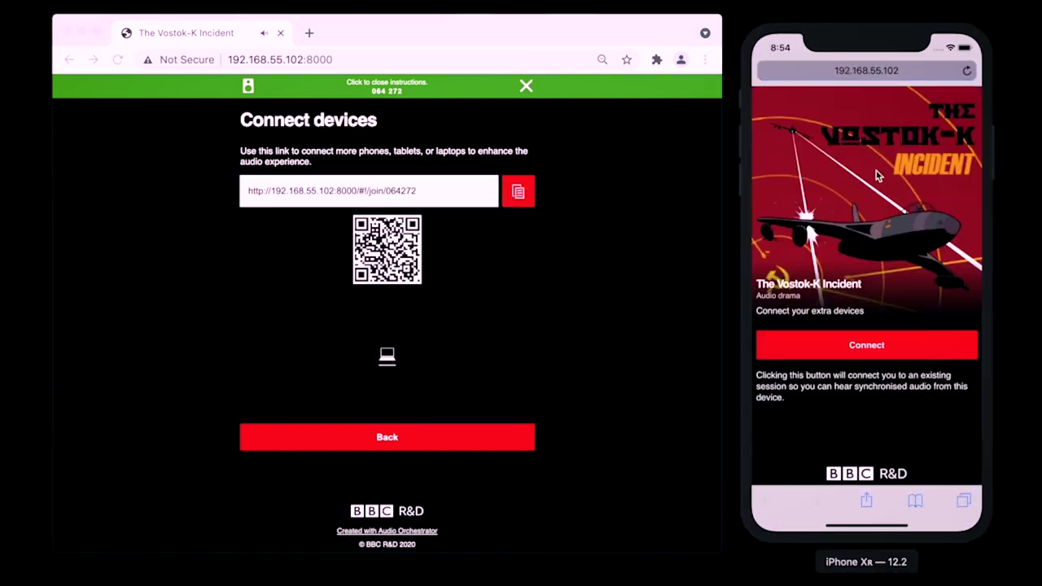
left_click(868, 345)
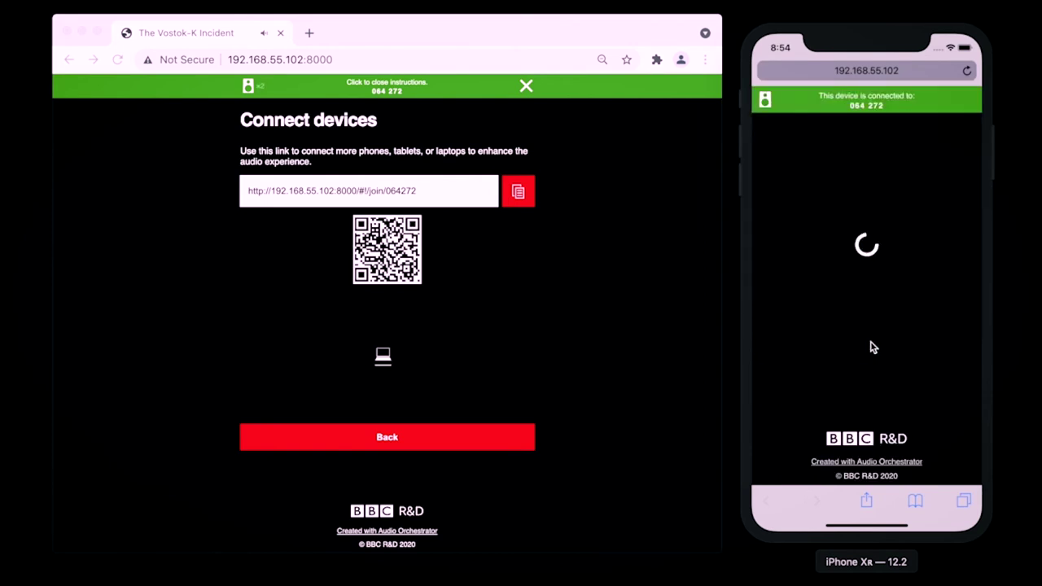
- Close the connection instructions on the main device and continue The Vostok-K Incident to its next sequence
left_click_drag(887, 381, 885, 157)
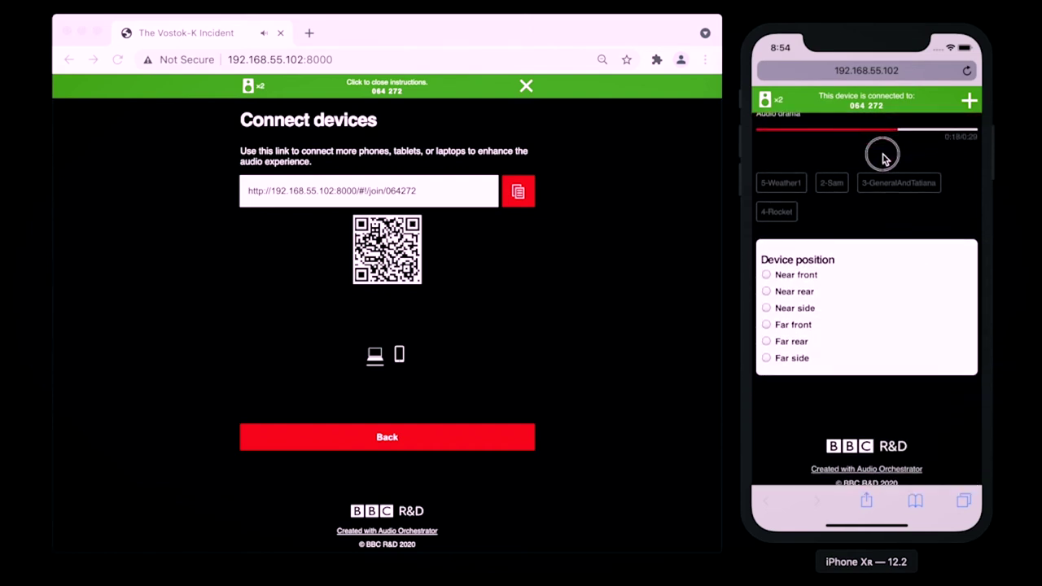
left_click_drag(884, 157, 881, 387)
left_click(678, 376)
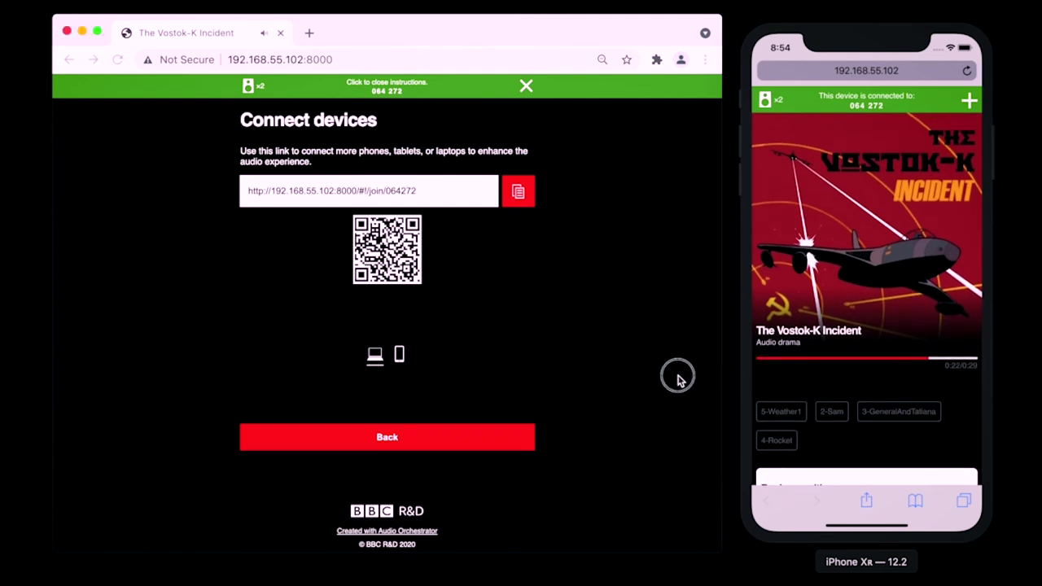
left_click(416, 448)
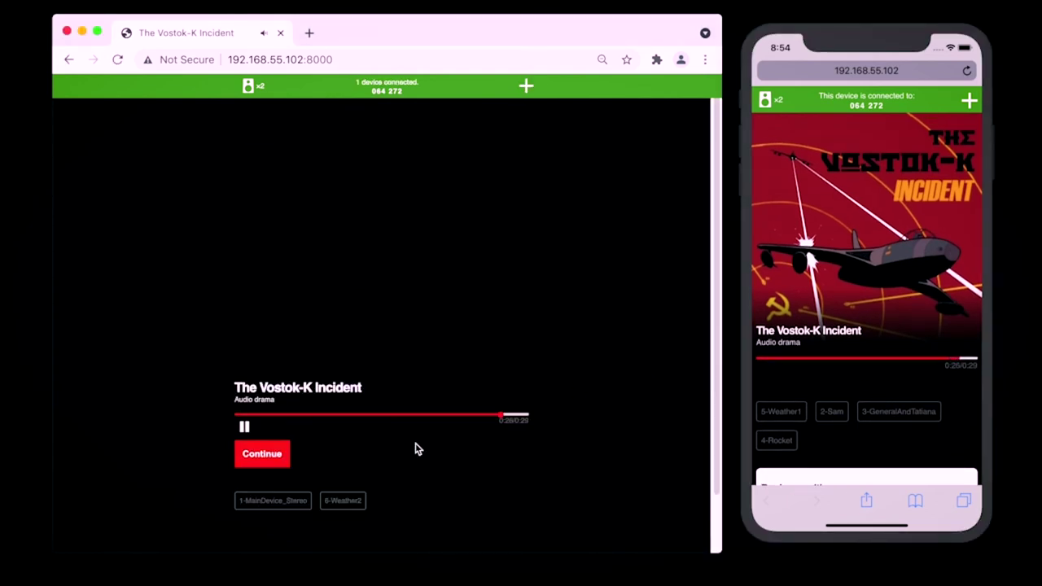
left_click(262, 455)
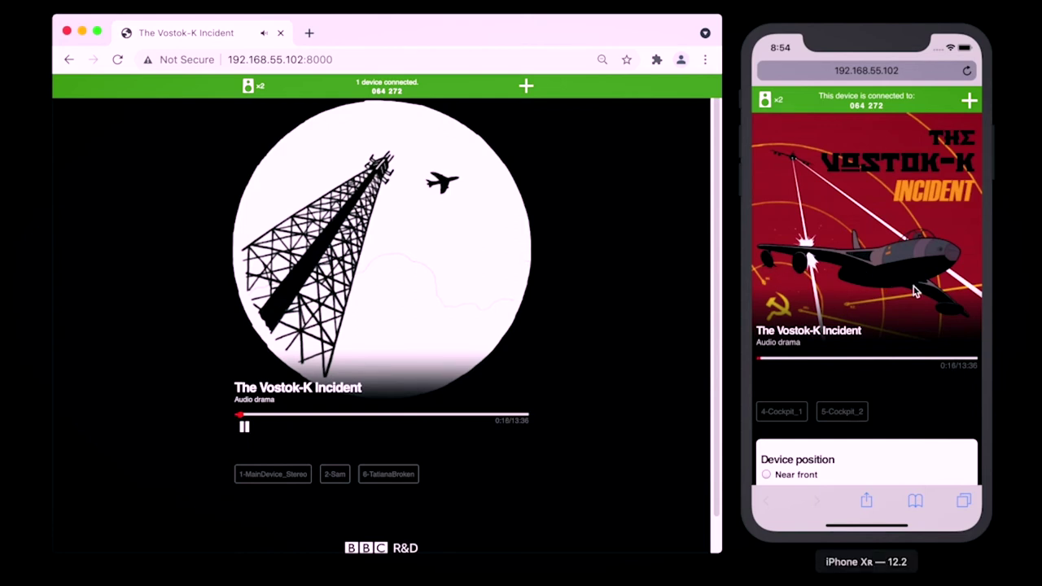
- Set the phone's device position to Near front
left_click_drag(914, 289, 910, 181)
left_click(767, 376)
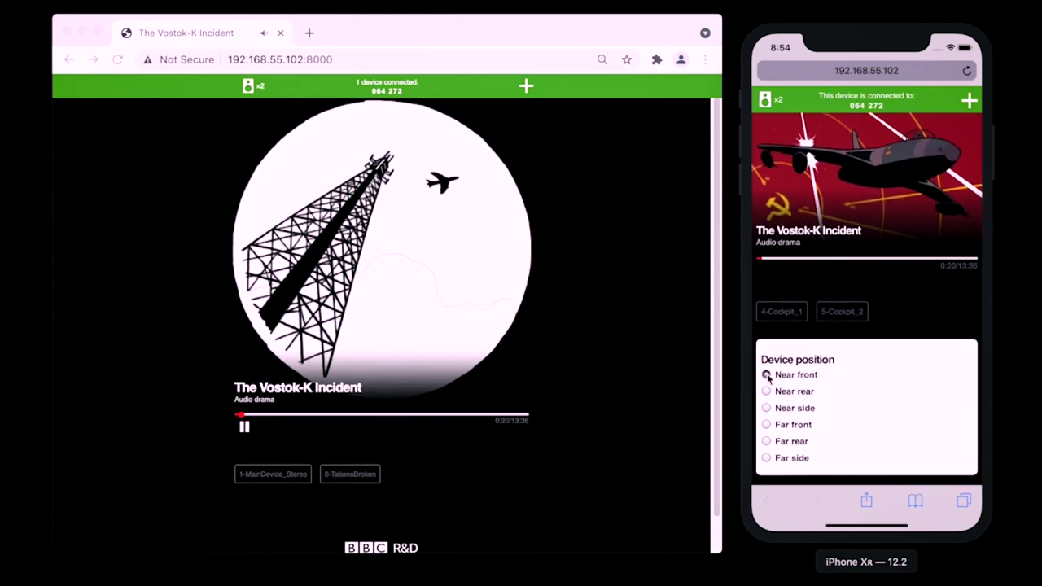
left_click_drag(932, 316, 901, 405)
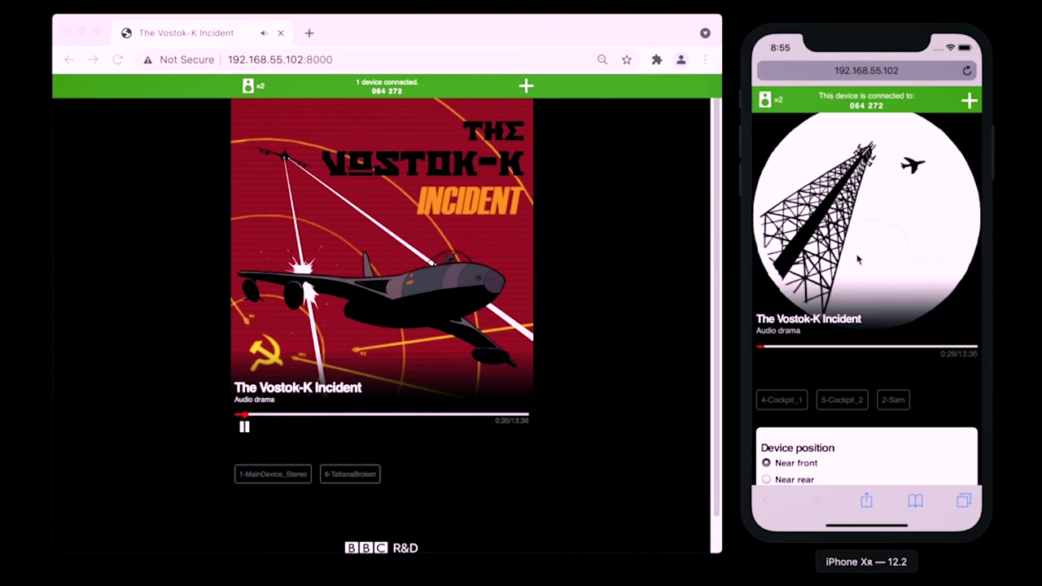
- Copy the join link on the phone and connect a second extra device by opening it in a new phone browser tab
left_click(970, 101)
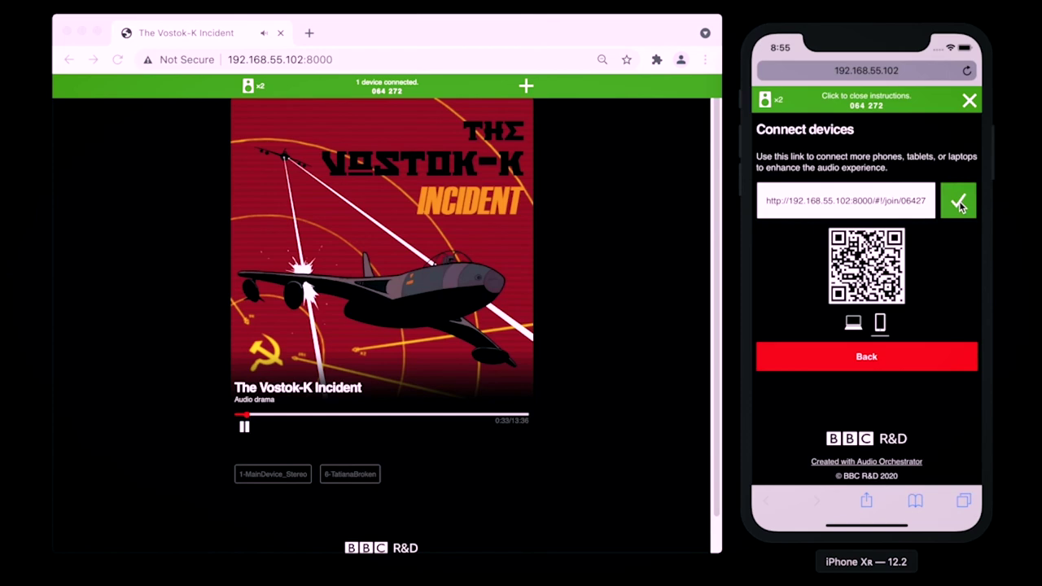
left_click(861, 360)
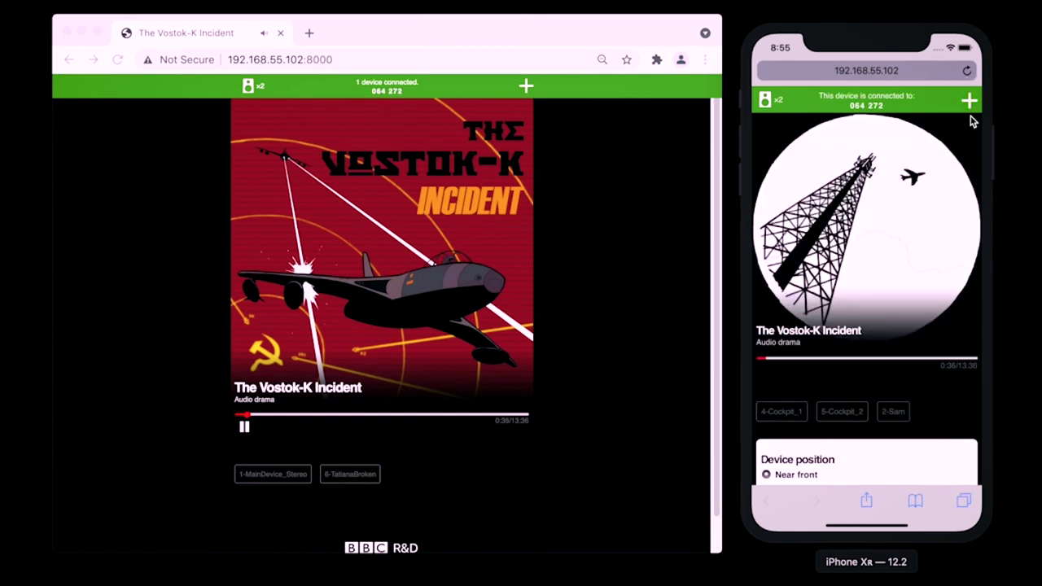
left_click(964, 501)
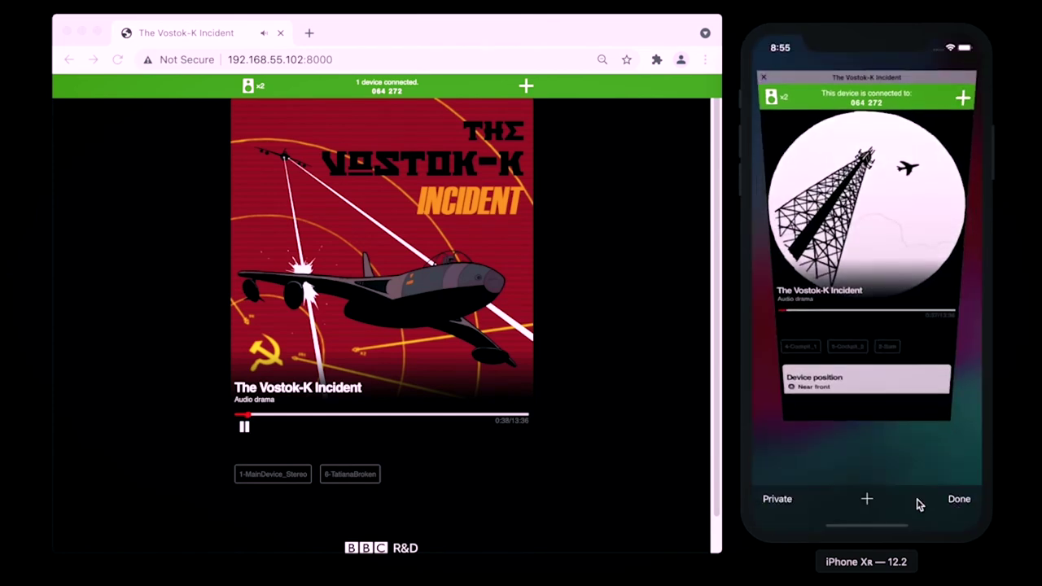
left_click(867, 498)
left_click(840, 79)
key("super+v")
key("Return")
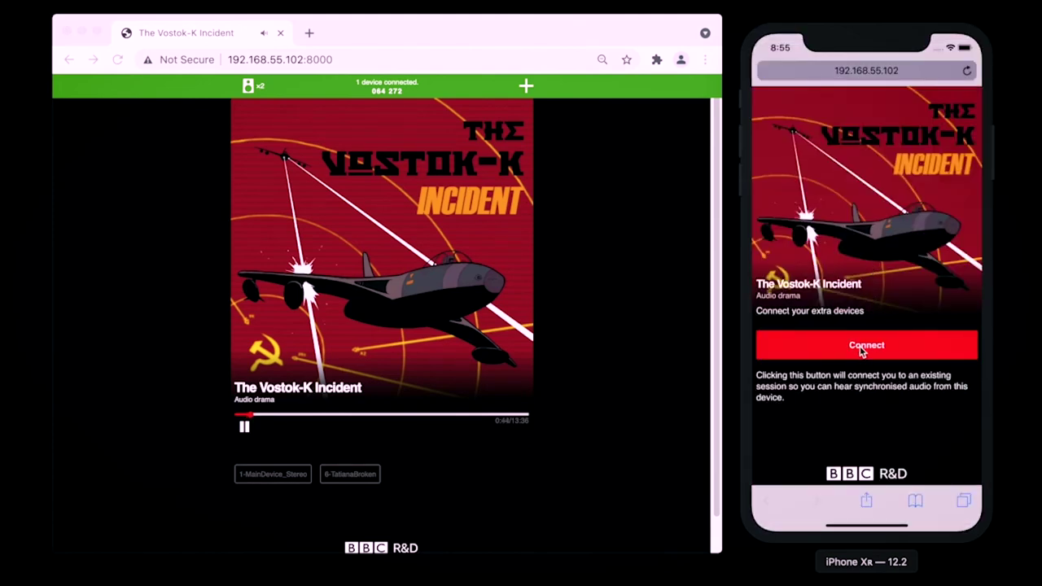
left_click(865, 346)
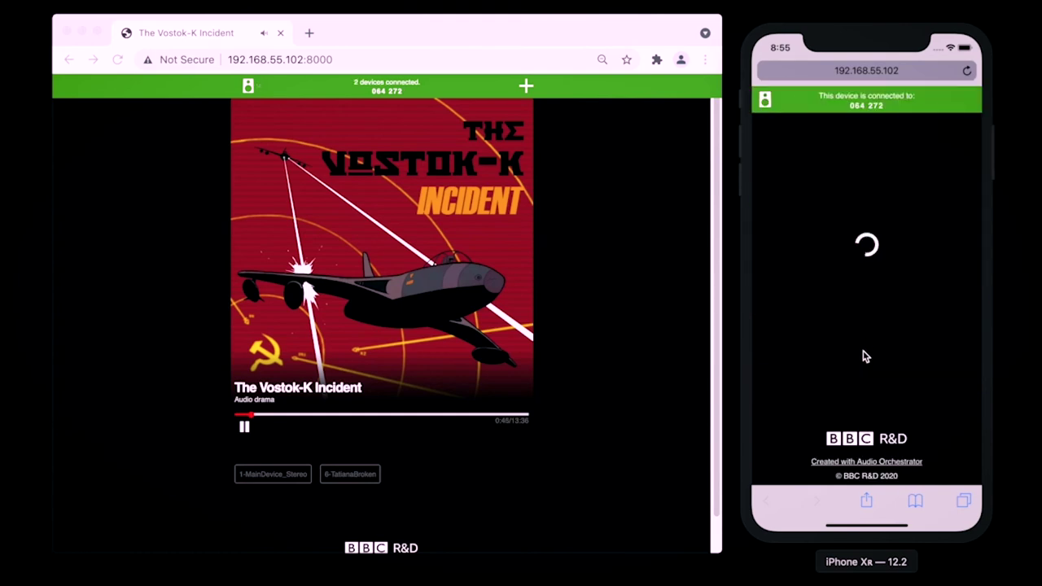